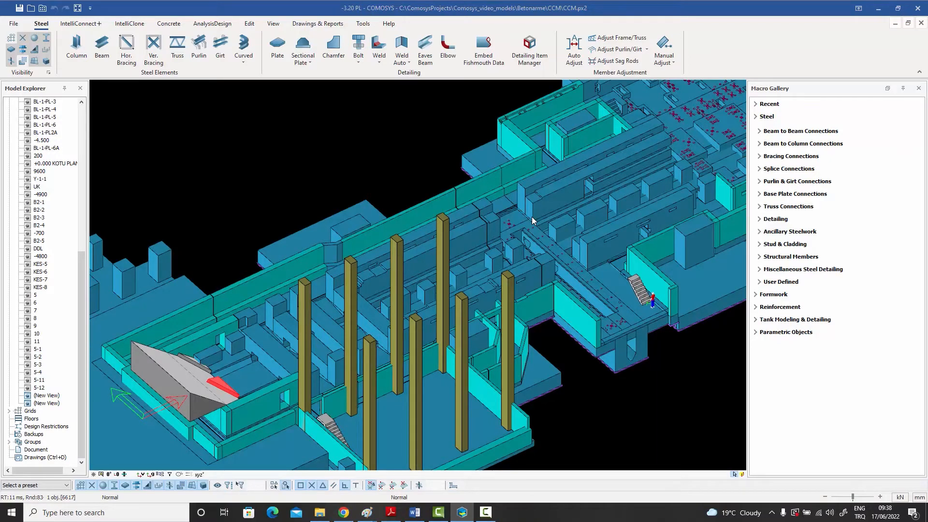
Step: Open the drawings environment from the 3D model to work on drawing GA-1
middle_drag(576, 203, 524, 222)
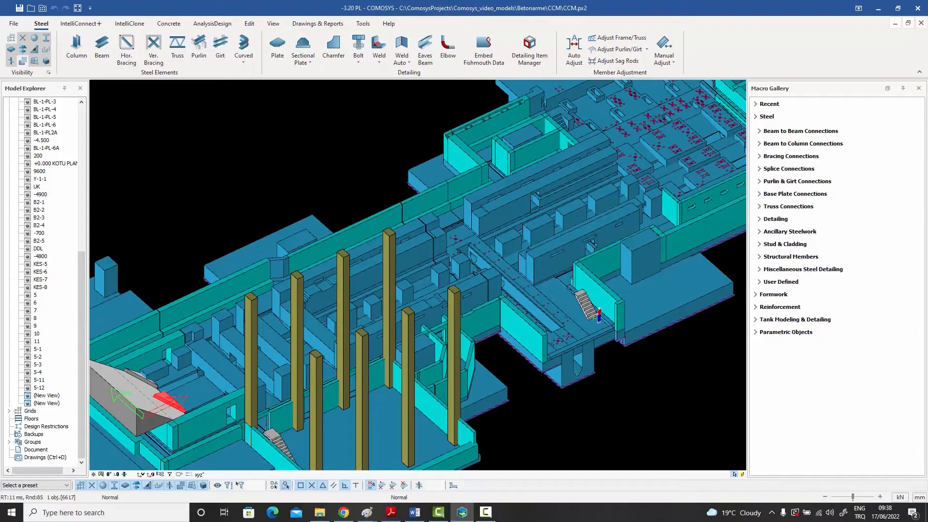
mouse_move(517, 223)
middle_down()
mouse_move(506, 235)
mouse_move(523, 239)
mouse_move(514, 240)
middle_up()
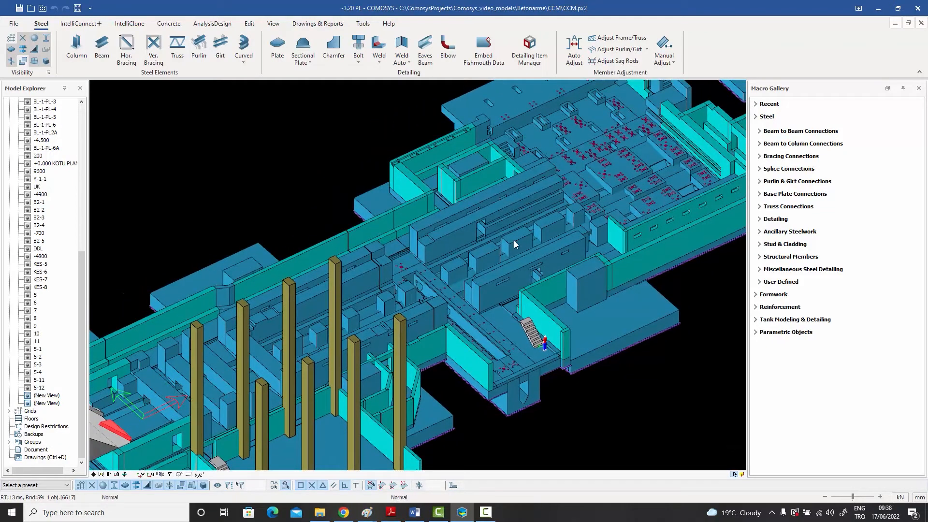
middle_drag(454, 261, 566, 207)
middle_drag(488, 246, 532, 226)
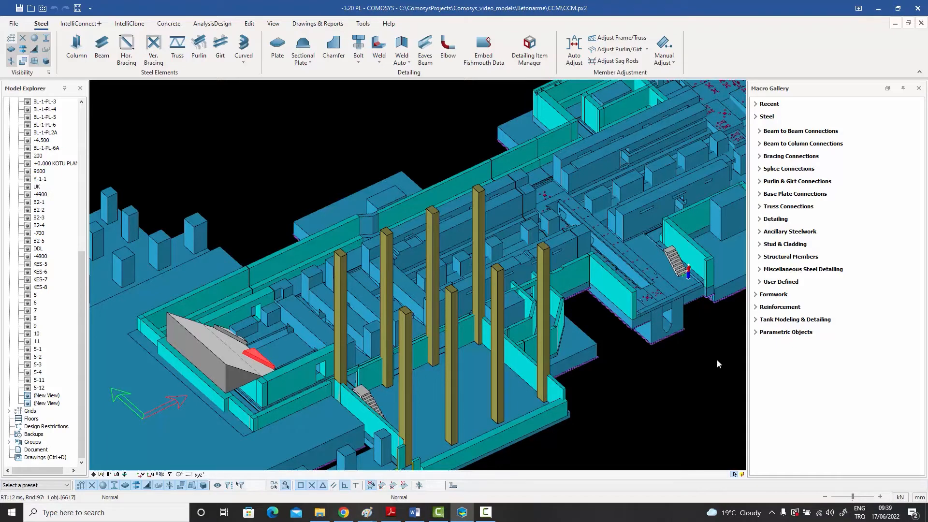
key(ctrl+d)
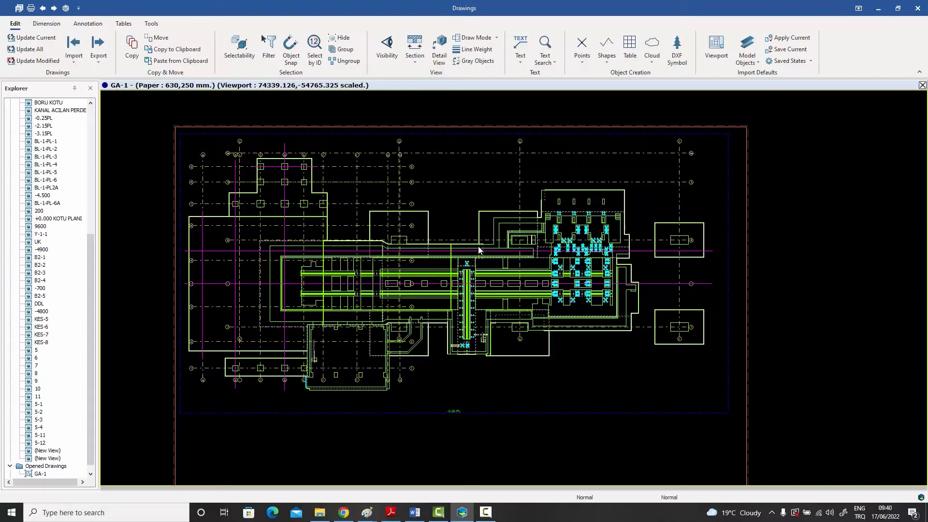
middle_drag(482, 245, 495, 243)
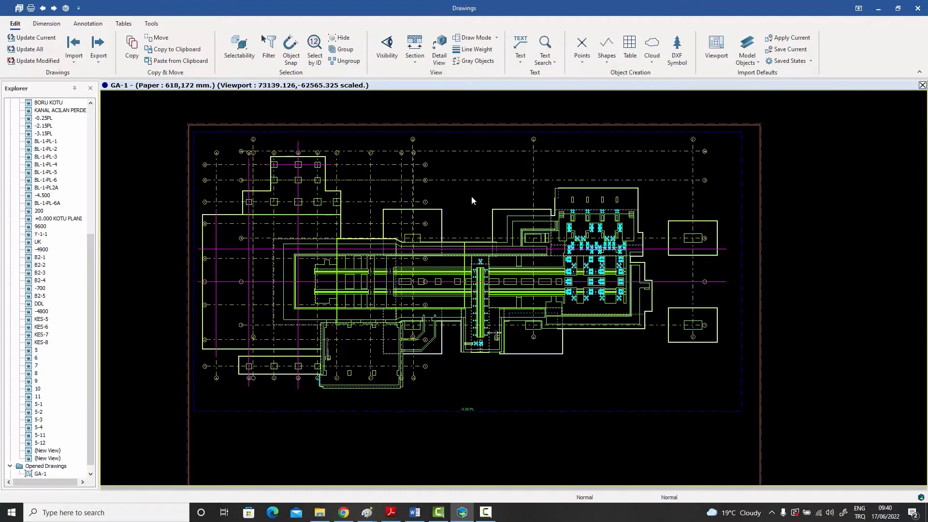
click(47, 24)
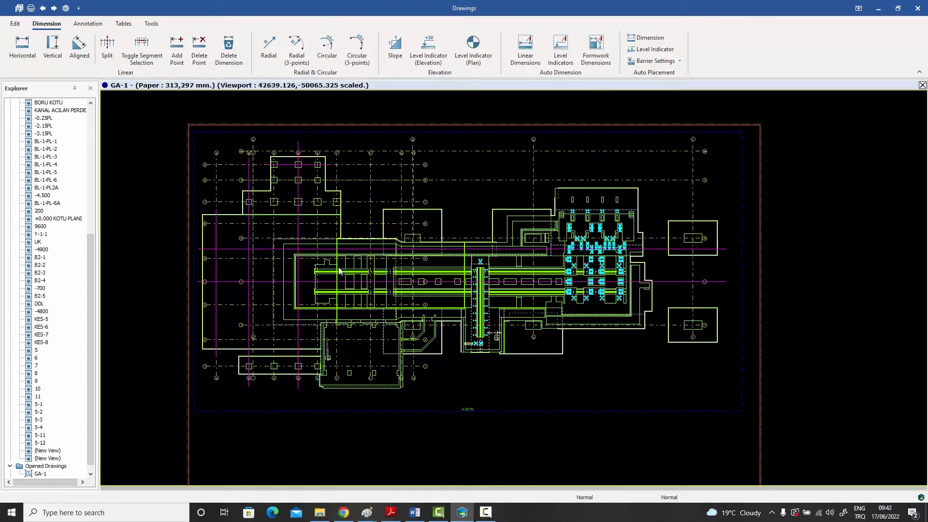
click(17, 25)
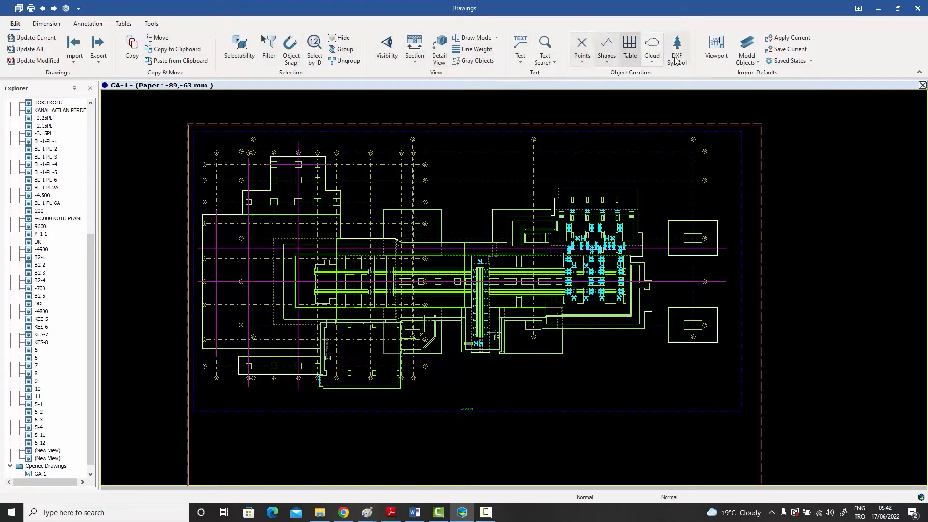
click(583, 64)
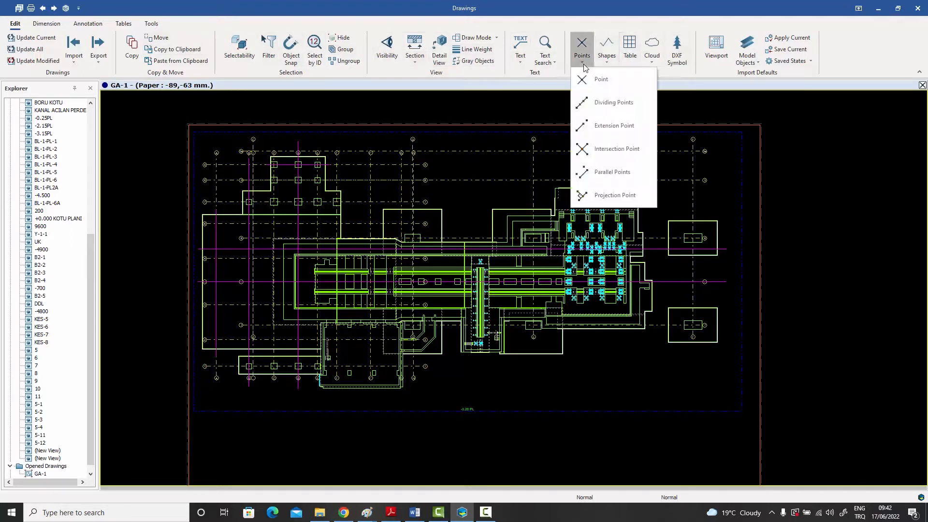
click(611, 66)
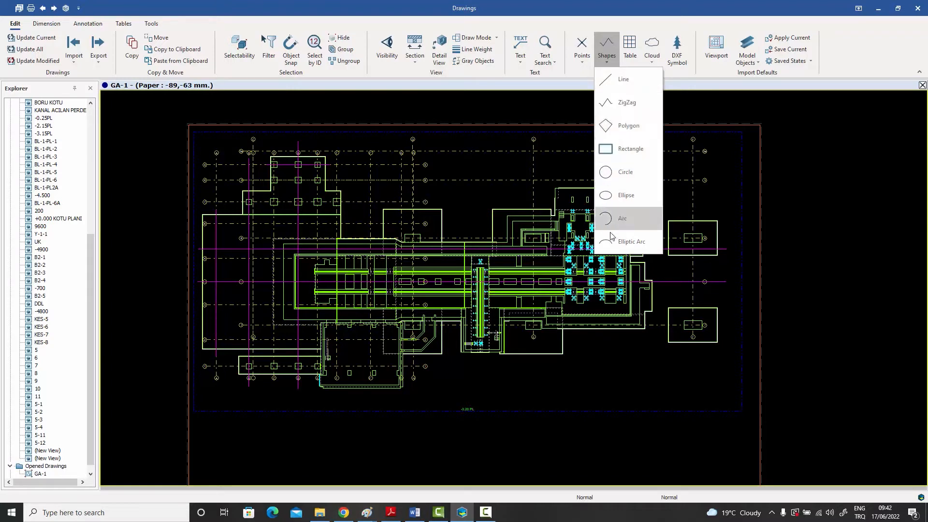
click(611, 247)
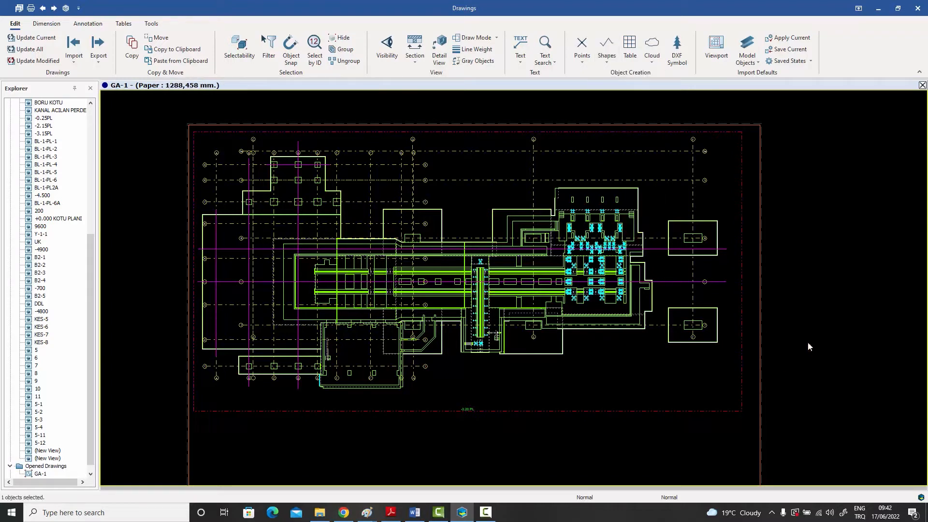
scroll(663, 190, down, 2)
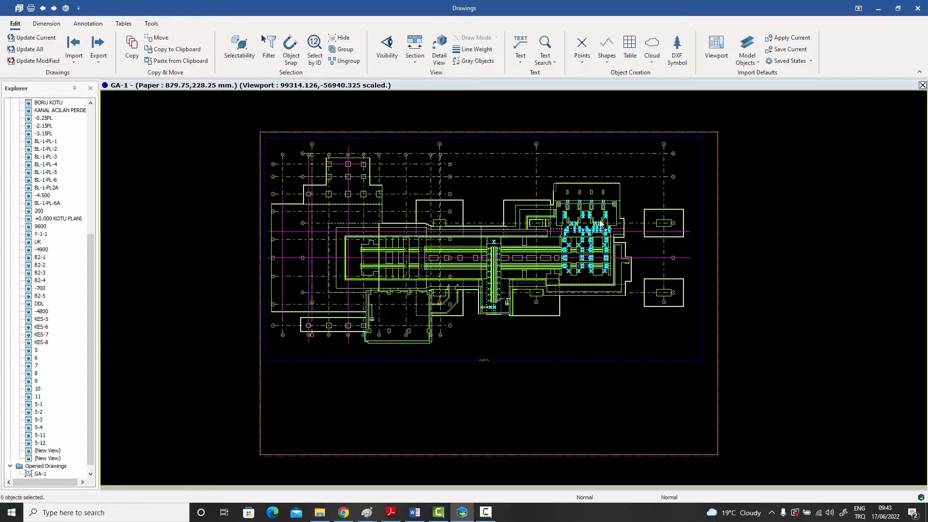
click(610, 62)
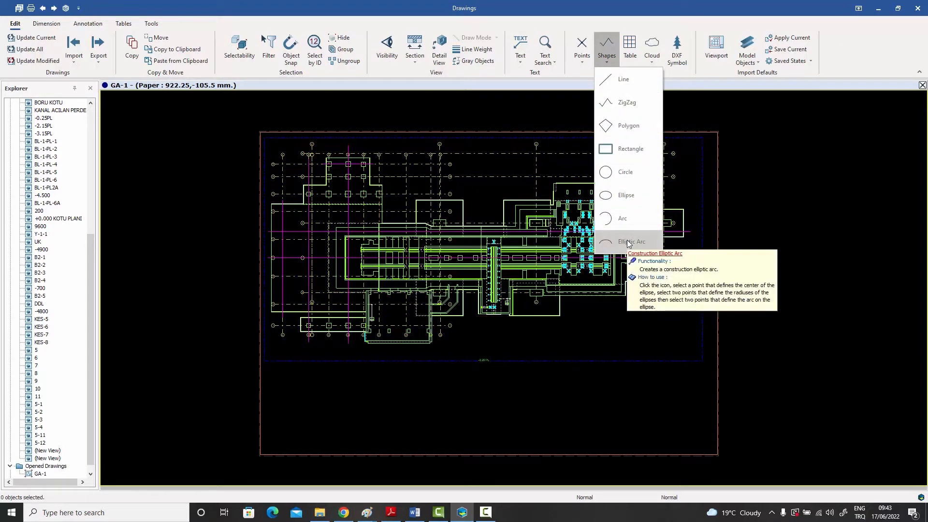
click(654, 59)
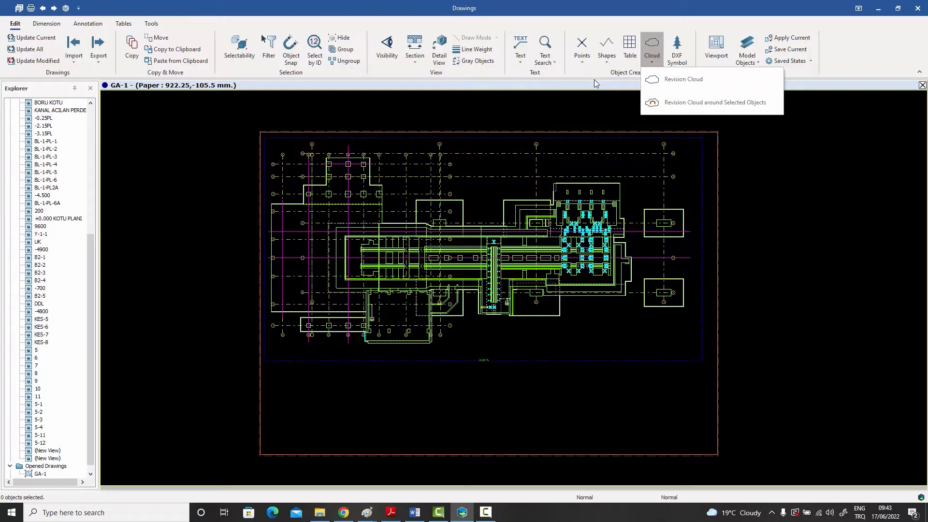
Step: Draw a horizontal line across the upper foundation between grids 6 and 7, extending past both of its sides
click(607, 58)
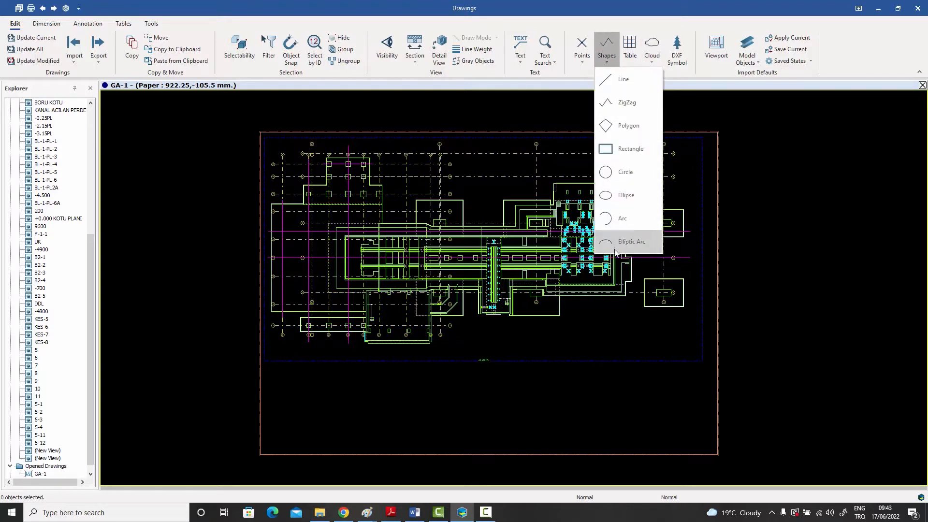
click(616, 80)
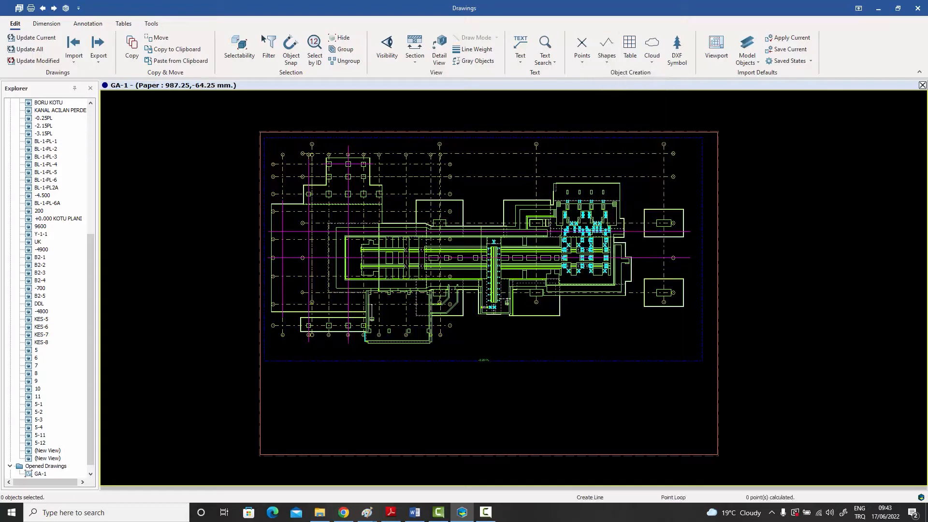
scroll(460, 190, up, 2)
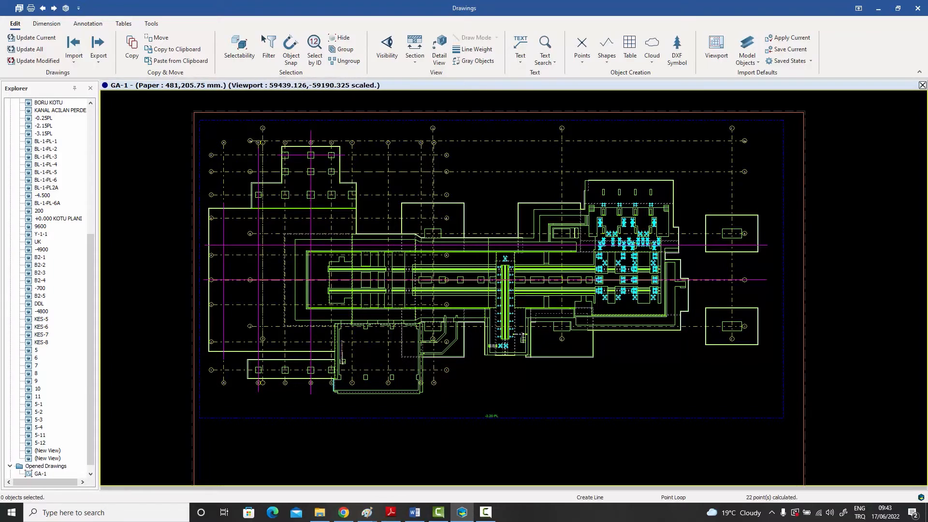
scroll(412, 203, up, 3)
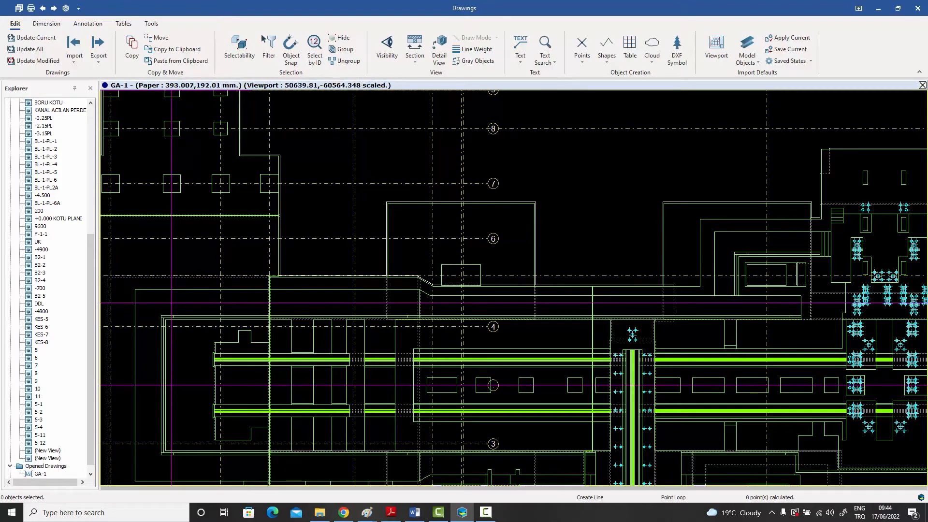
click(372, 219)
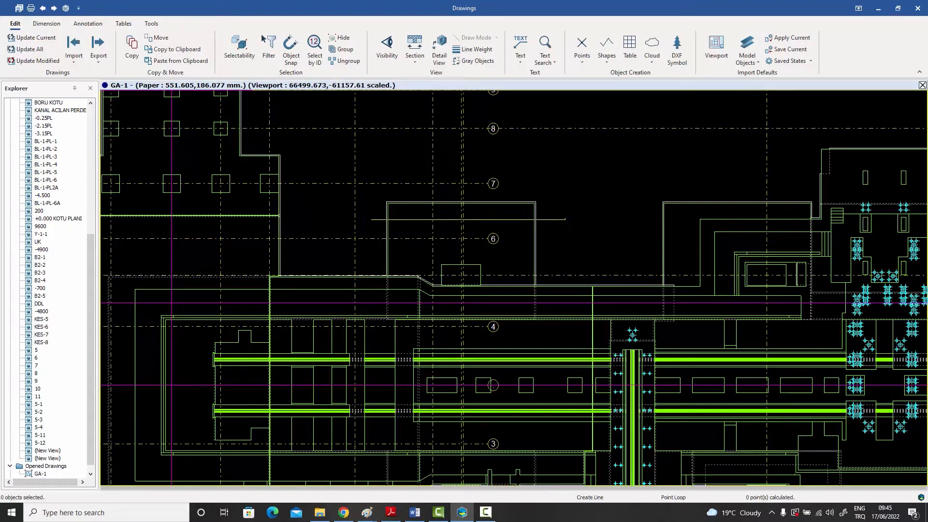
click(565, 218)
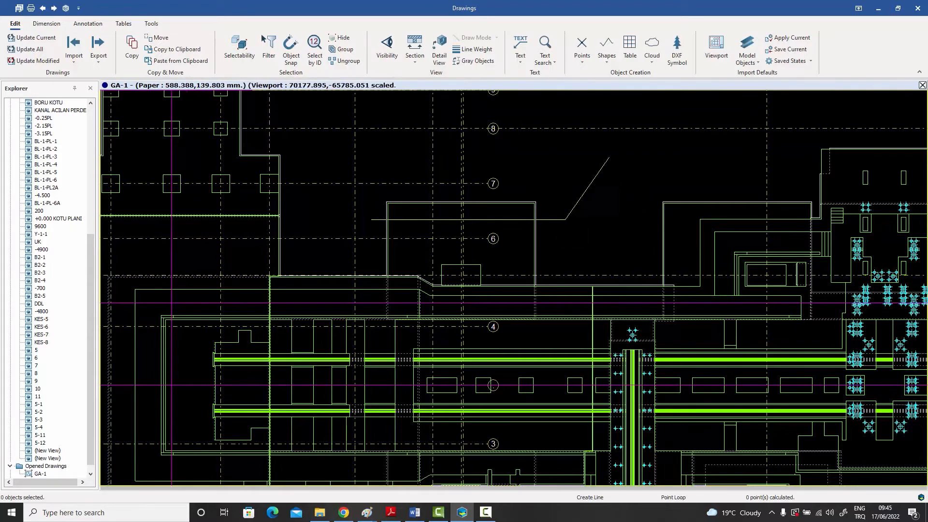
key(Escape)
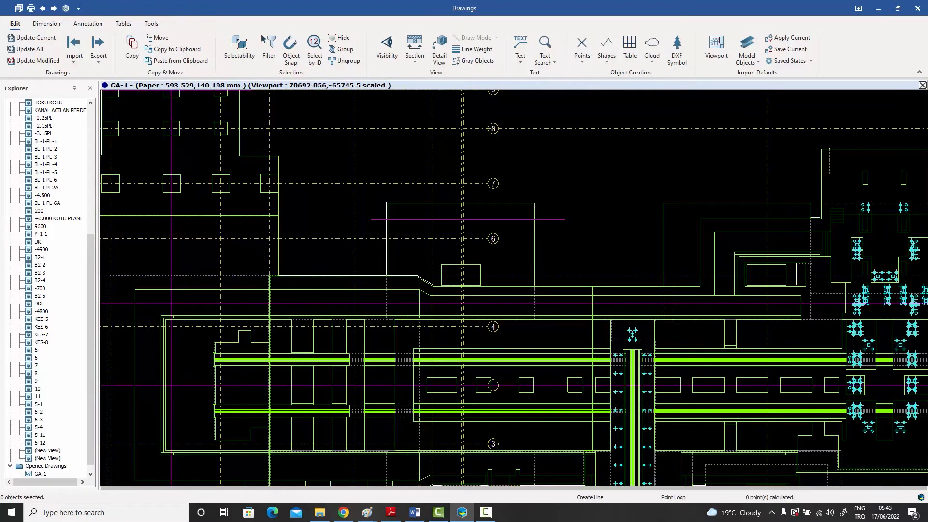
right_click(596, 154)
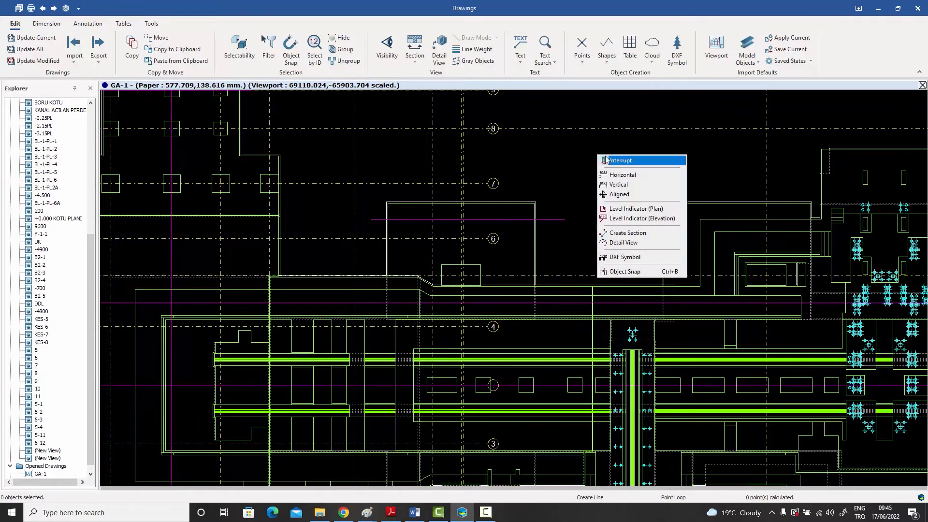
key(Escape)
Step: Check the properties of the newly drawn horizontal line without changing them
click(546, 219)
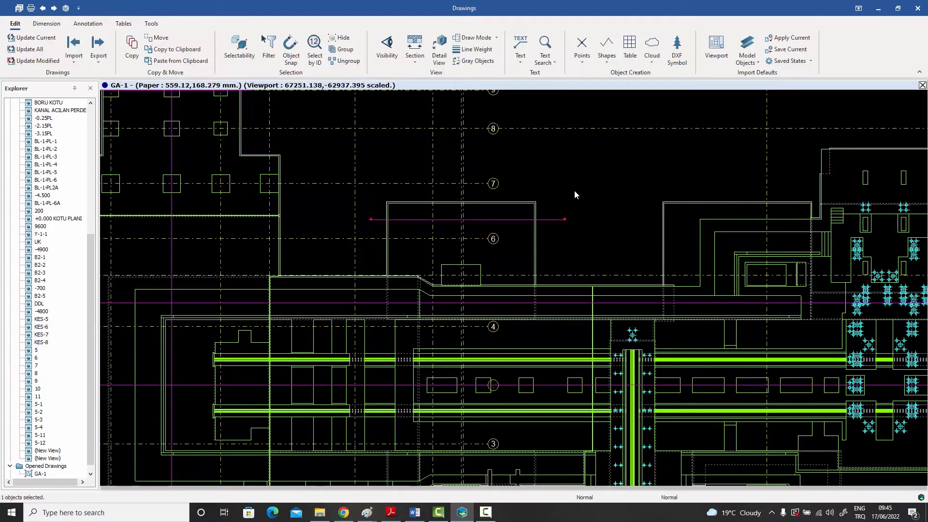
scroll(576, 196, up, 4)
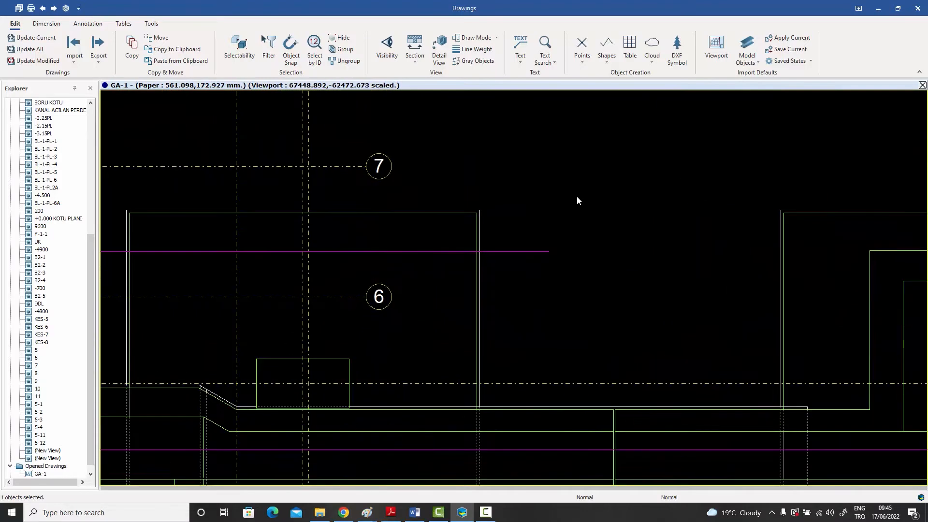
scroll(574, 200, down, 2)
double_click(535, 231)
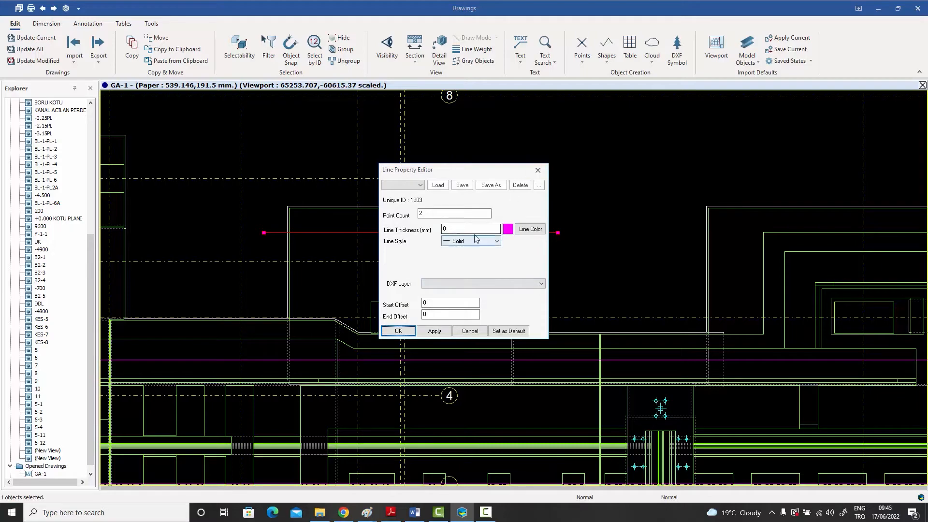
click(540, 171)
Step: Examine the existing construction lines along grids D and 9 in the plan
scroll(603, 173, down, 5)
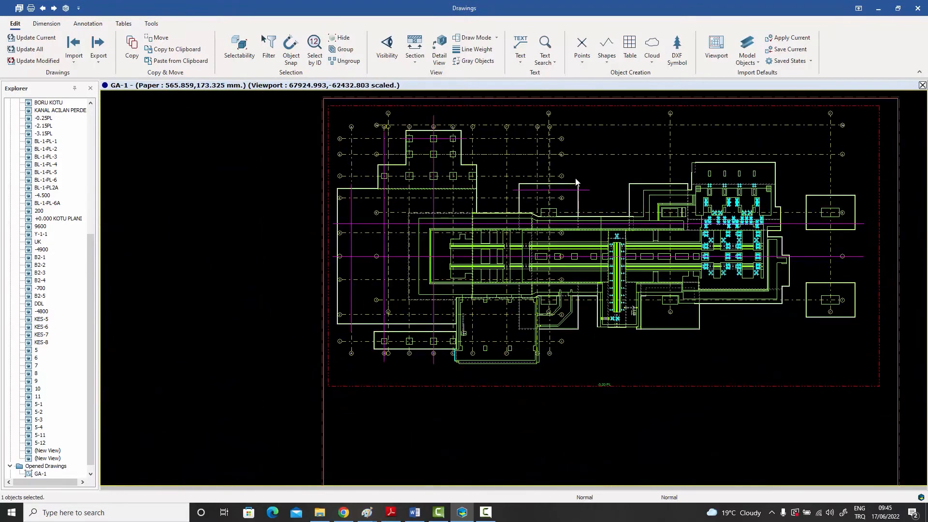
scroll(574, 183, up, 4)
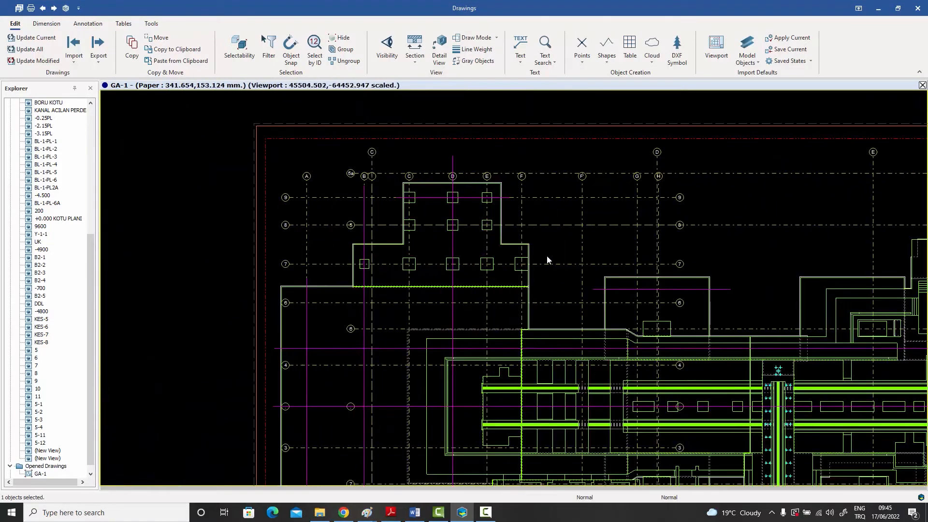
scroll(454, 165, up, 2)
click(452, 149)
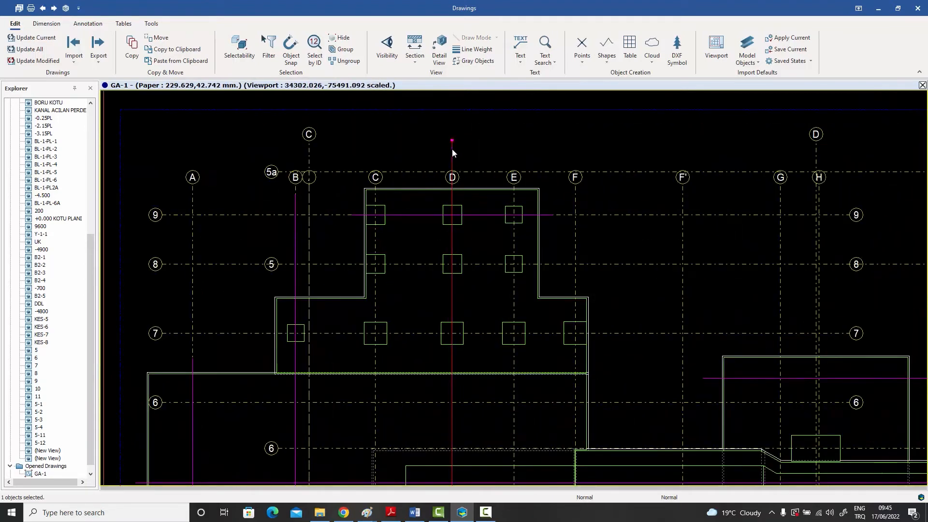
click(476, 215)
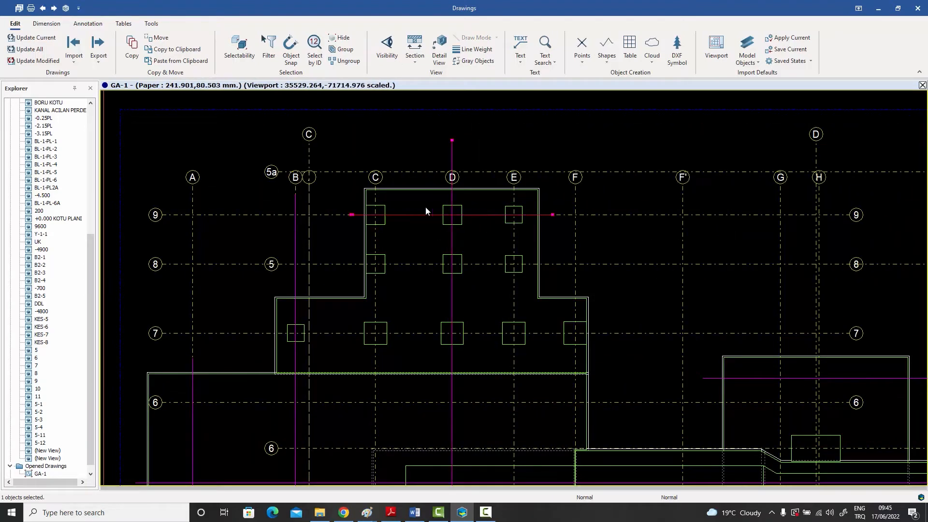
scroll(331, 190, down, 5)
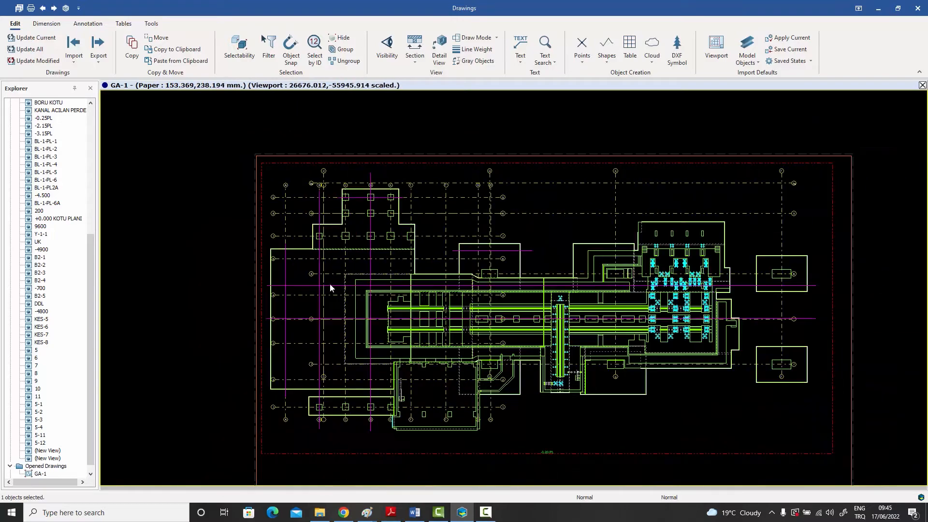
scroll(333, 290, up, 4)
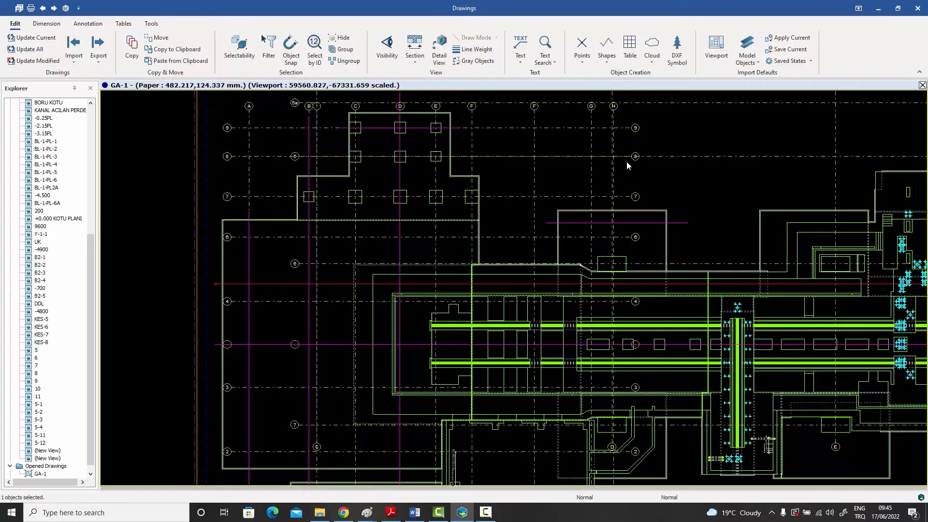
Step: Shift the new line slightly upward within its foundation and copy it straight down onto the lower foundation between grids 1 and 2
scroll(624, 163, down, 3)
mouse_move(637, 168)
middle_down()
mouse_move(634, 147)
mouse_move(614, 129)
mouse_move(636, 129)
middle_up()
scroll(641, 151, up, 4)
scroll(631, 128, down, 1)
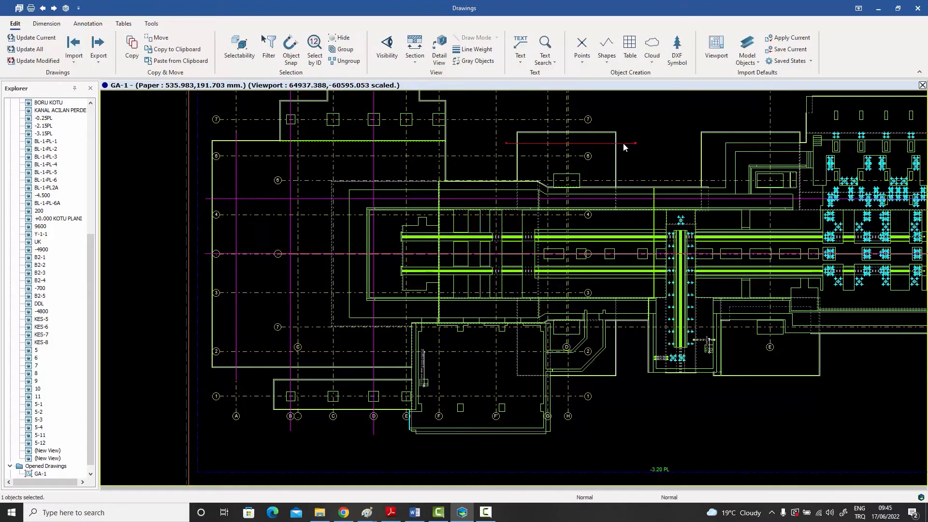
drag(623, 145, 621, 141)
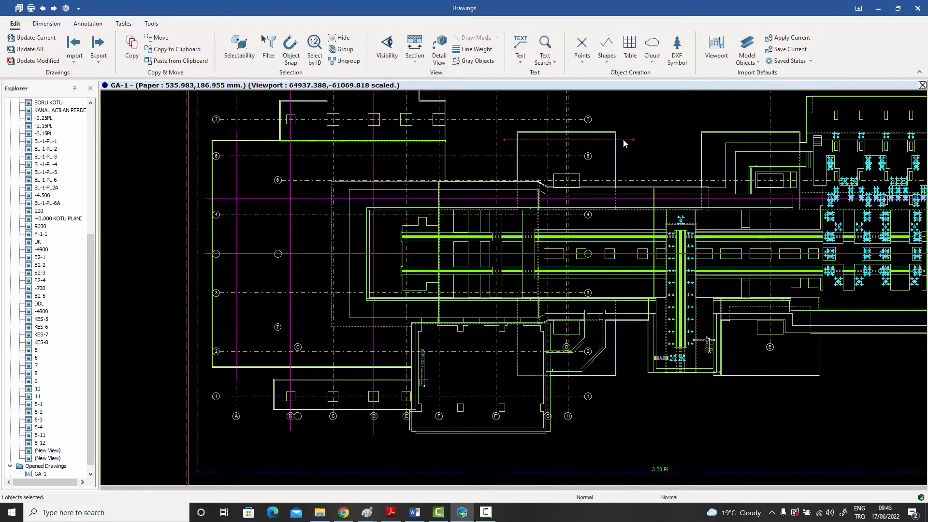
ctrl+drag(623, 144, 622, 364)
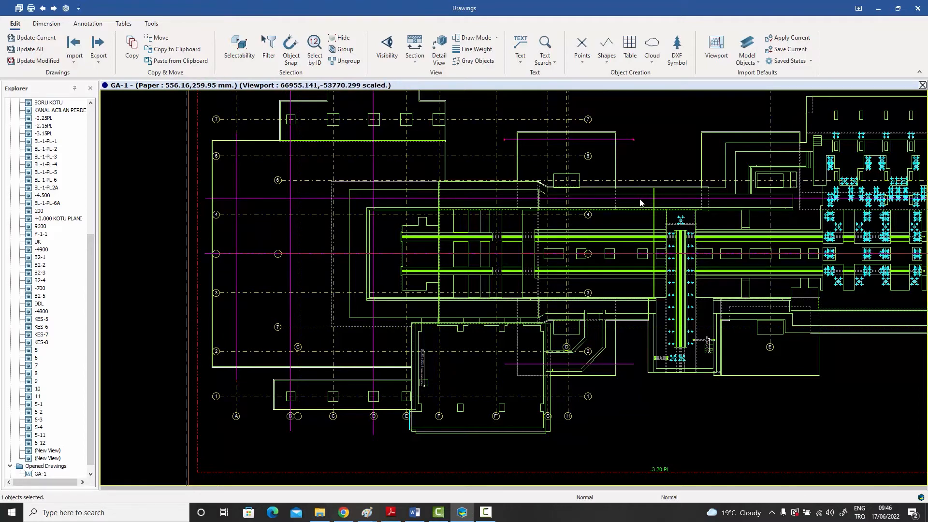
scroll(627, 217, down, 1)
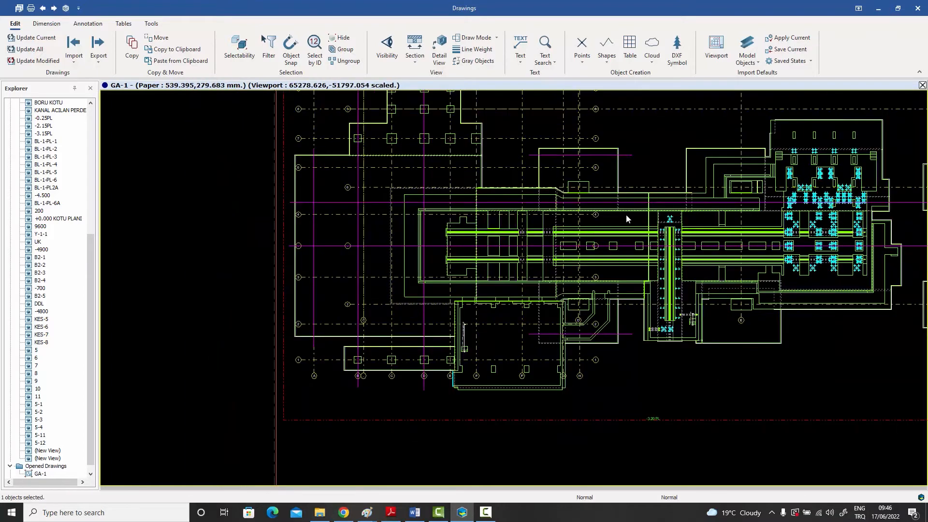
middle_drag(626, 216, 556, 255)
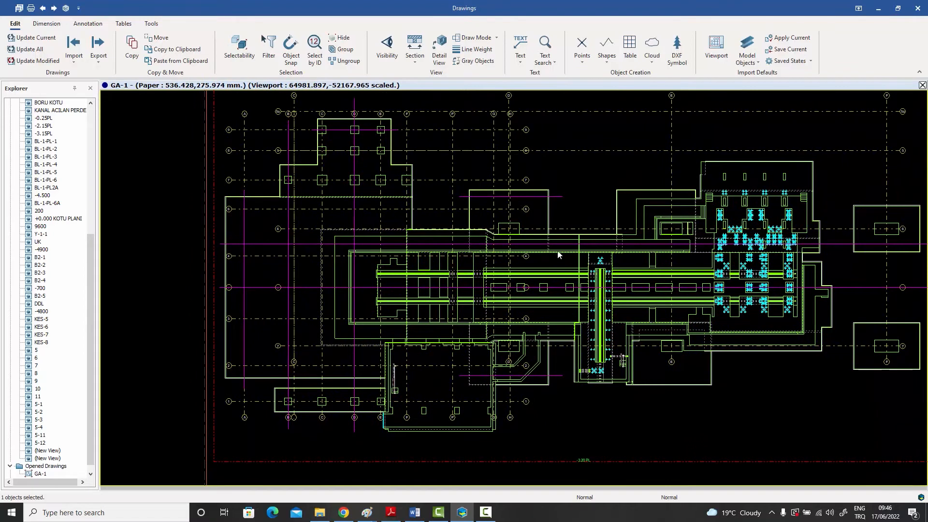
Step: Select the two short horizontal construction lines across the foundations and the vertical ones along grids B and D
click(46, 23)
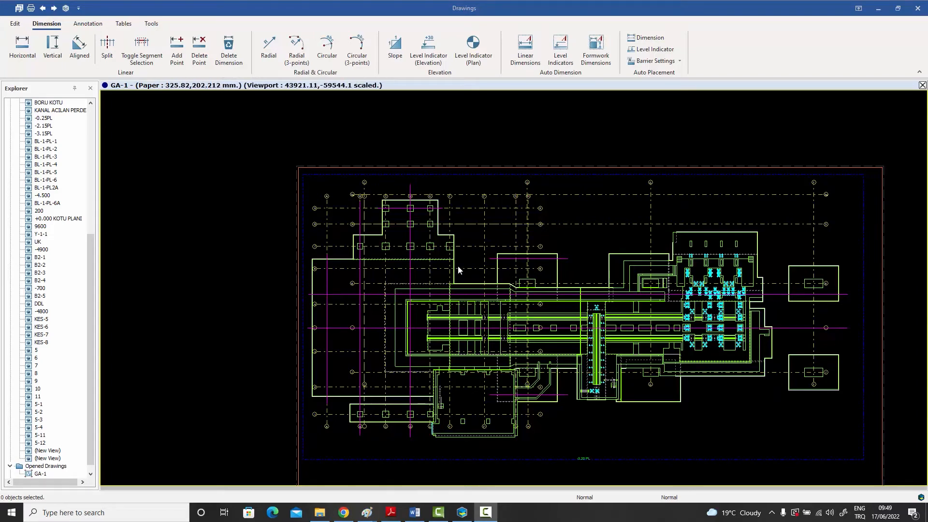
scroll(522, 280, up, 3)
click(497, 237)
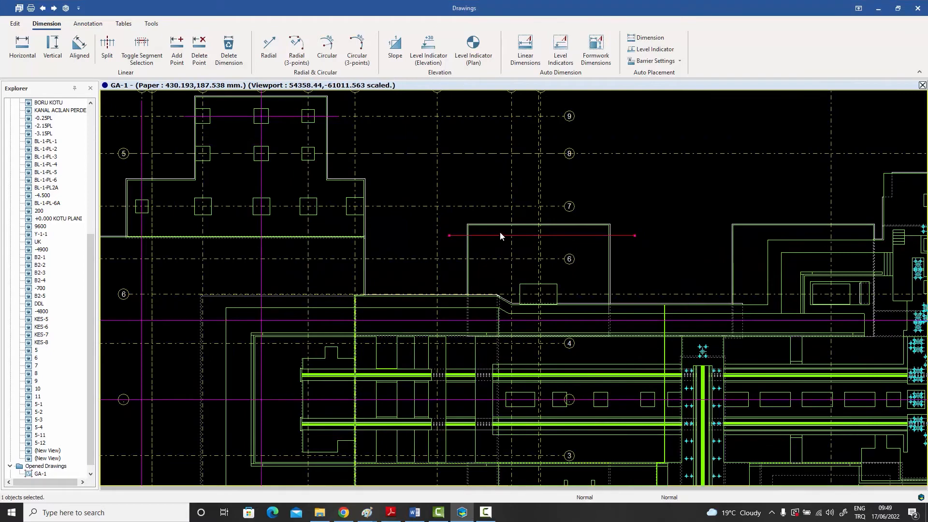
scroll(499, 233, down, 4)
scroll(498, 367, up, 2)
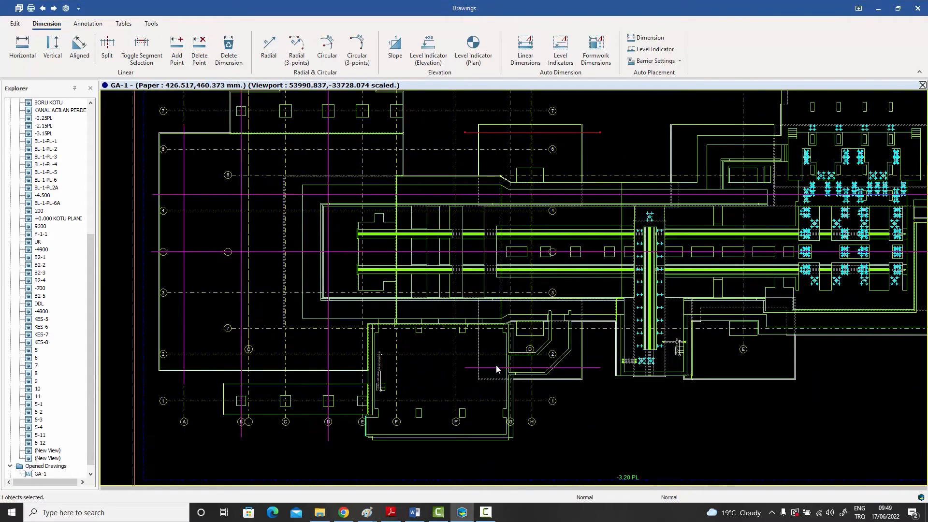
click(493, 367)
scroll(508, 369, down, 2)
scroll(403, 380, up, 5)
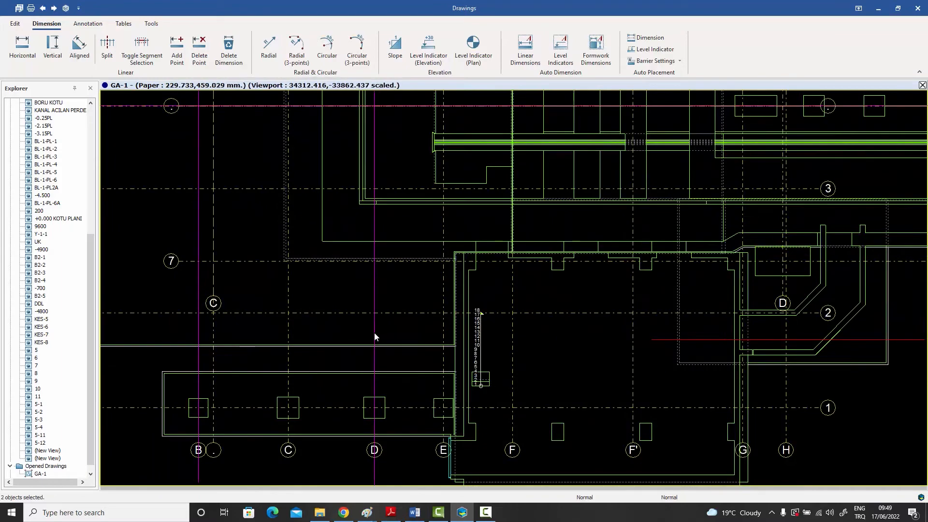
click(199, 328)
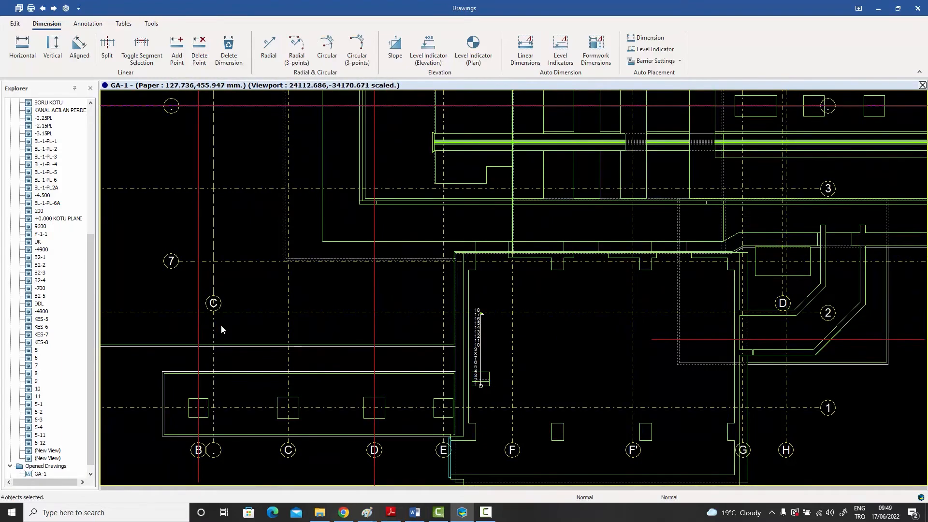
Step: Add the two long horizontal construction lines through the plan's middle and the short one along grid 9 to the selection
scroll(344, 346, down, 4)
scroll(298, 253, up, 3)
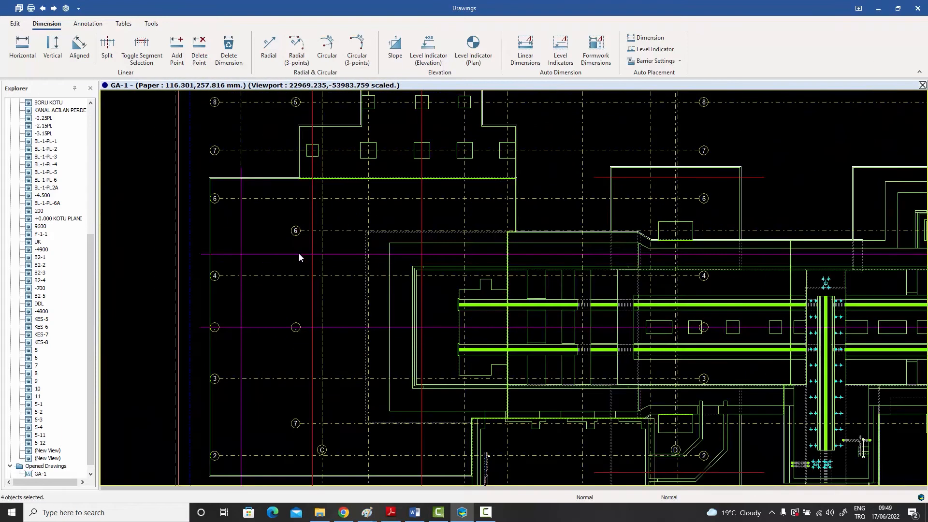
click(284, 255)
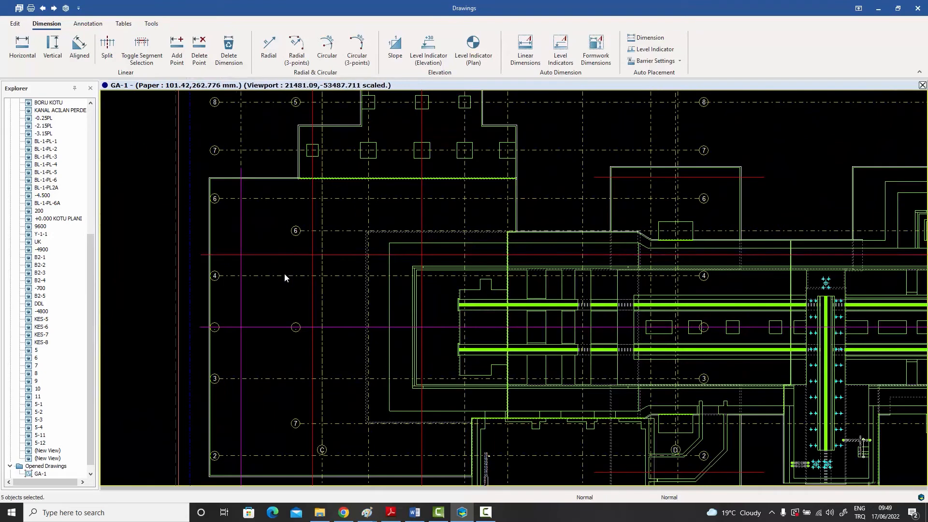
click(274, 328)
scroll(272, 323, down, 3)
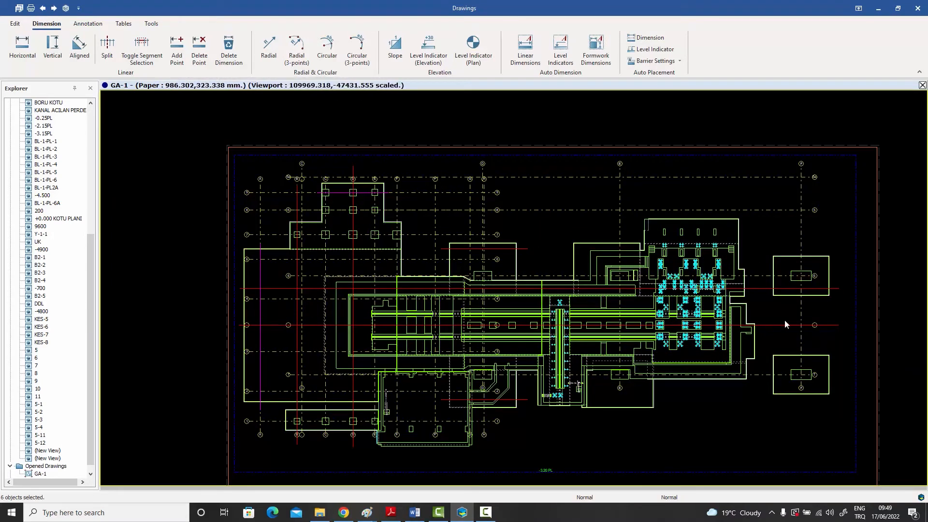
scroll(389, 211, up, 4)
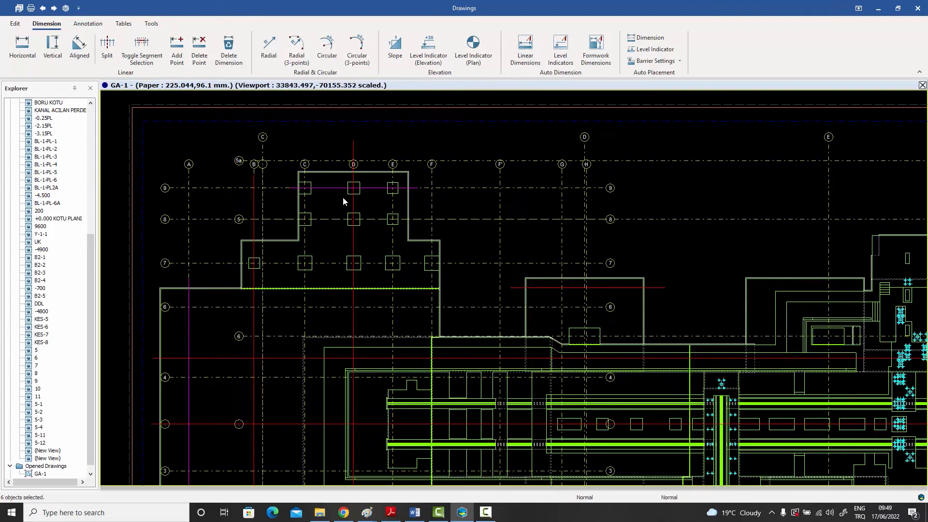
click(329, 186)
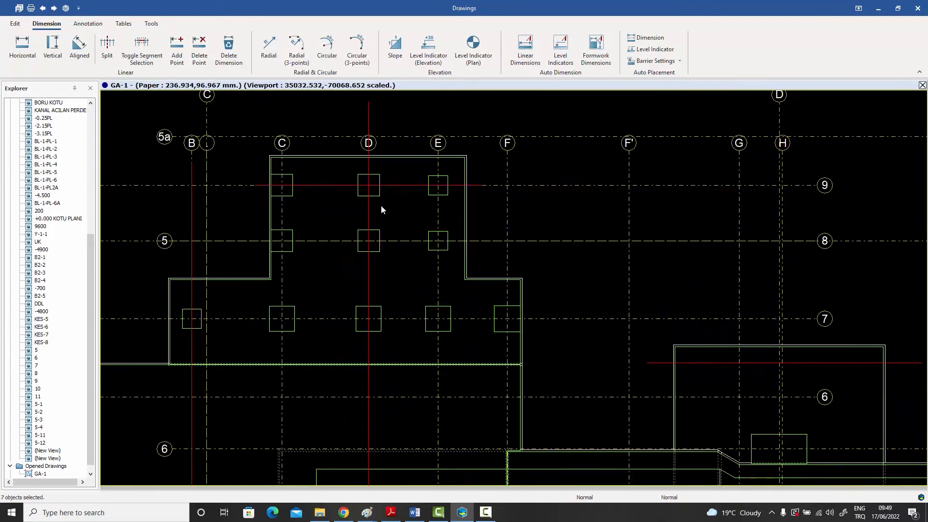
Step: Add the plan view to the selected construction lines and generate automatic formwork dimensions along them
scroll(381, 205, down, 2)
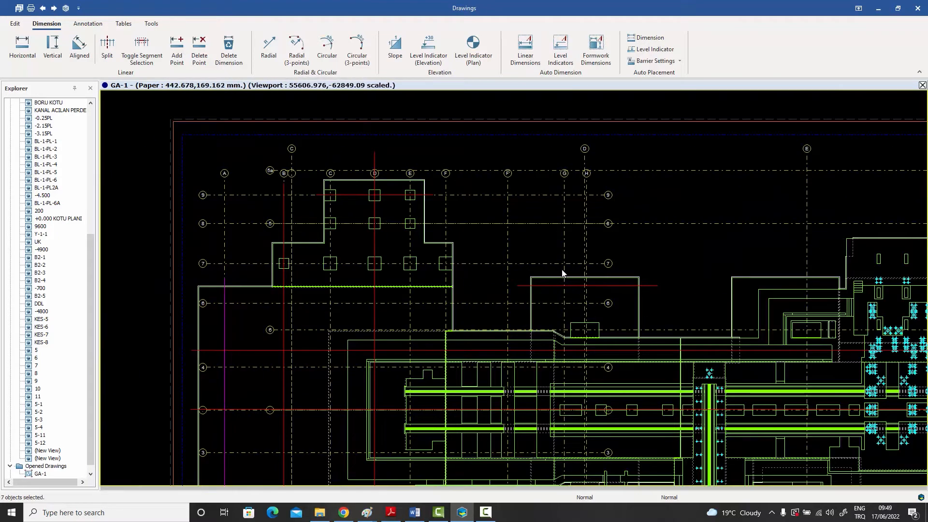
scroll(447, 256, up, 4)
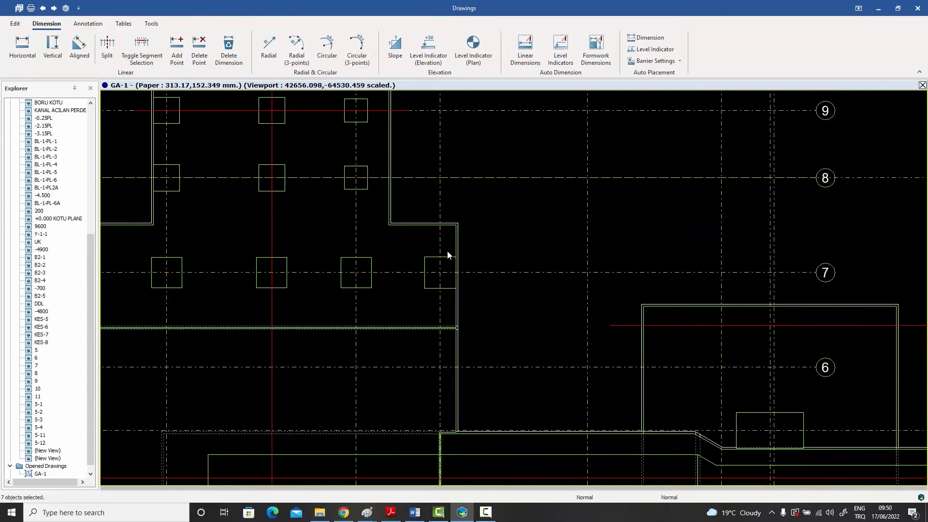
scroll(417, 237, up, 2)
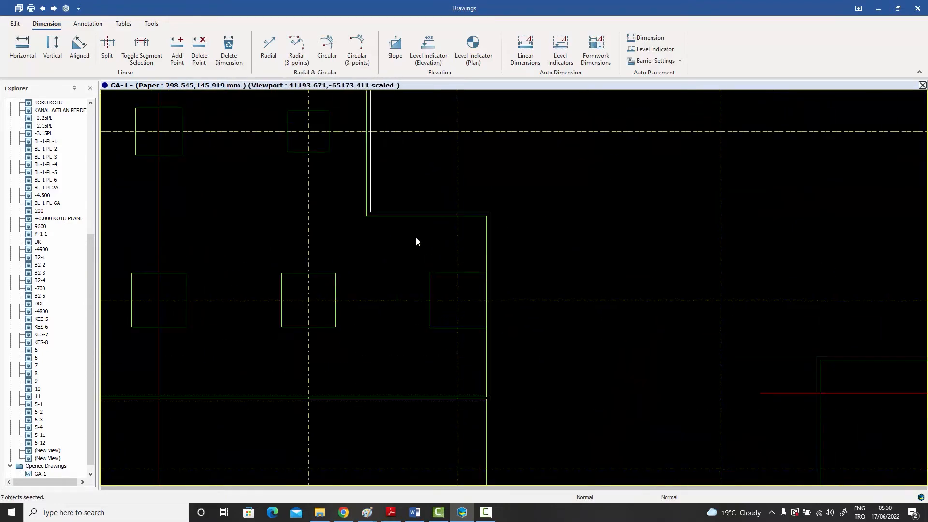
scroll(406, 235, down, 3)
scroll(494, 295, down, 4)
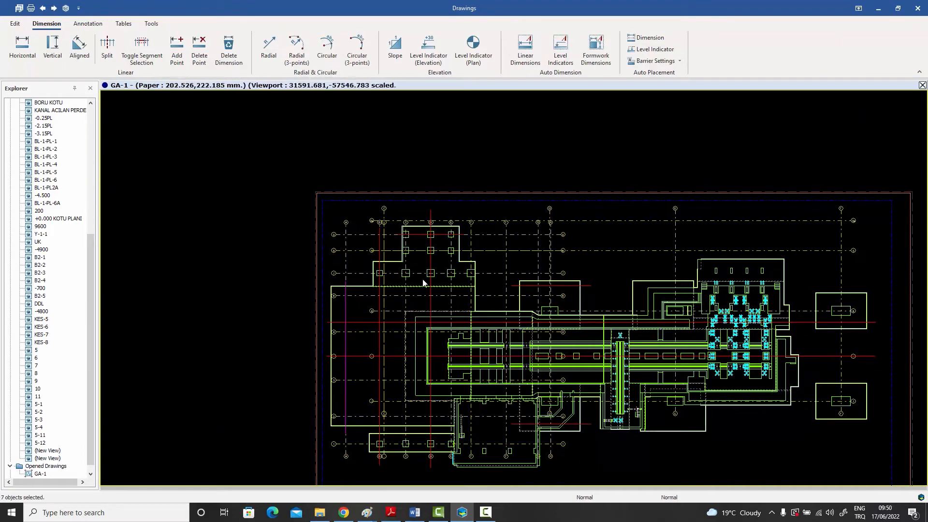
scroll(434, 283, up, 3)
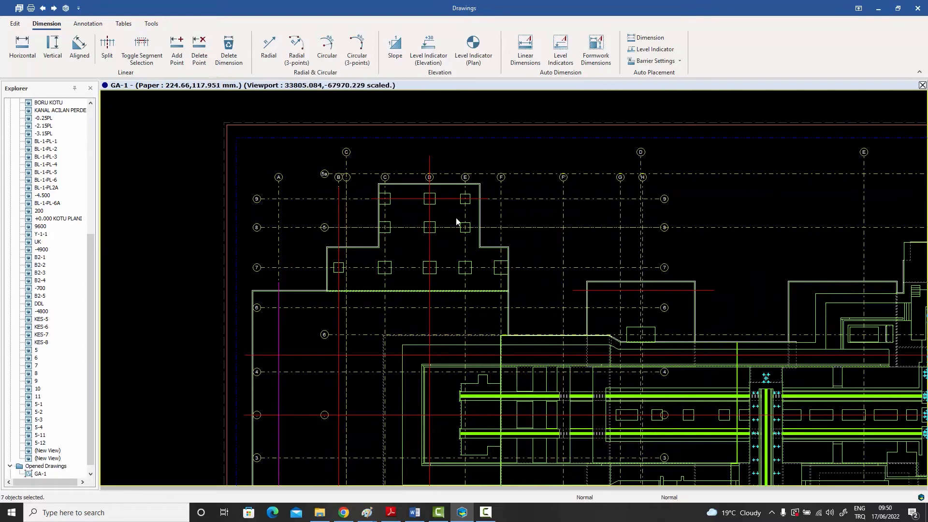
scroll(440, 268, up, 3)
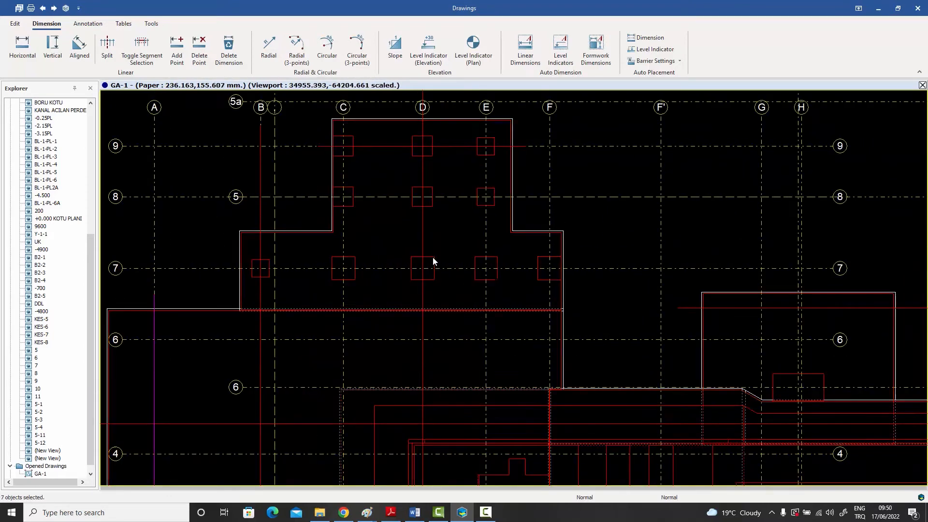
scroll(434, 254, down, 3)
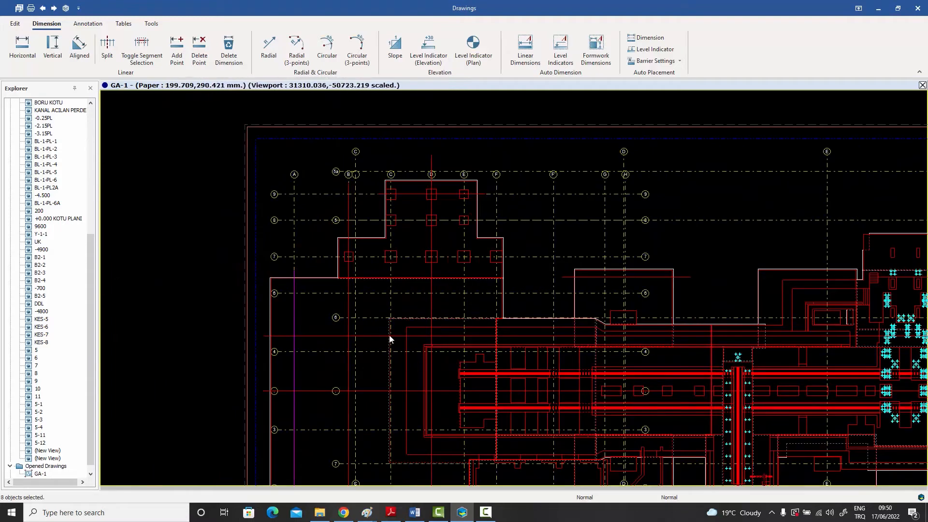
scroll(713, 322, down, 3)
middle_drag(712, 322, 575, 300)
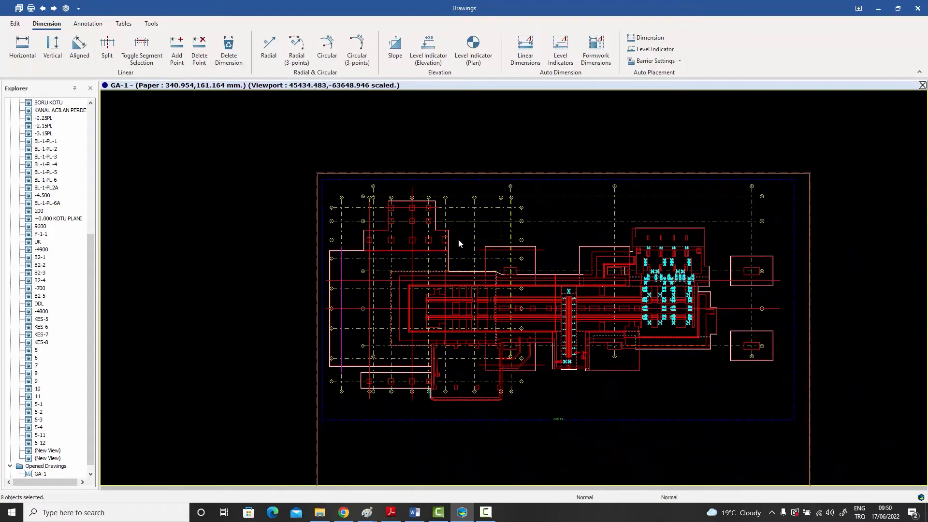
scroll(473, 256, up, 1)
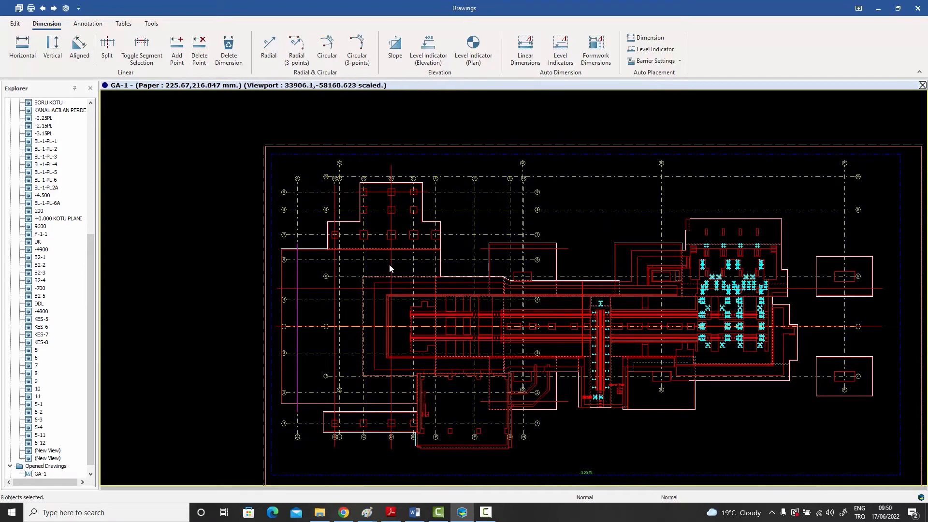
click(597, 53)
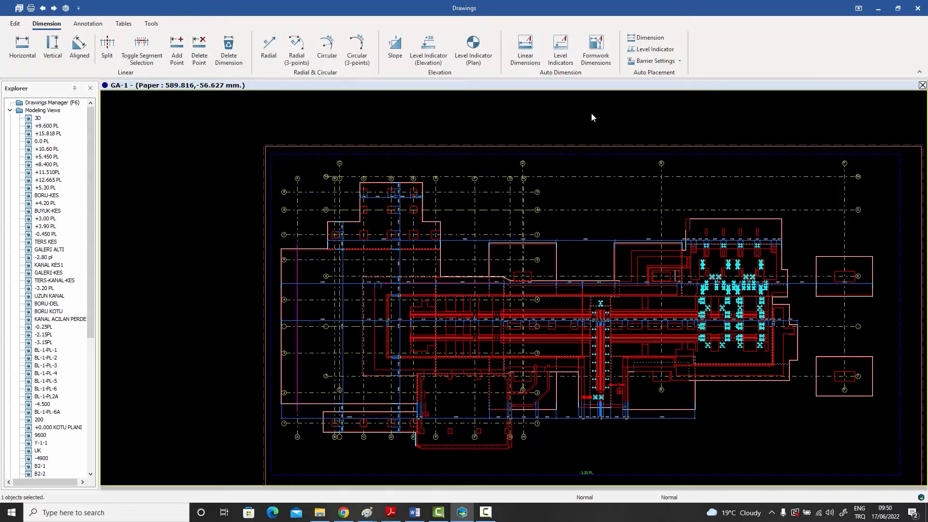
Step: Examine the generated dimension chains across the plan, especially around the column footings between grids 7 and 9
scroll(556, 256, up, 1)
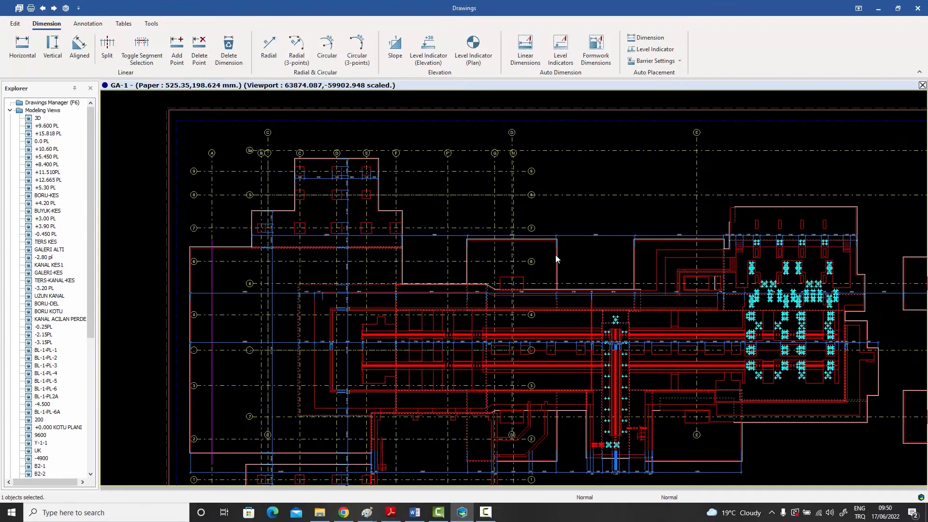
scroll(320, 180, up, 3)
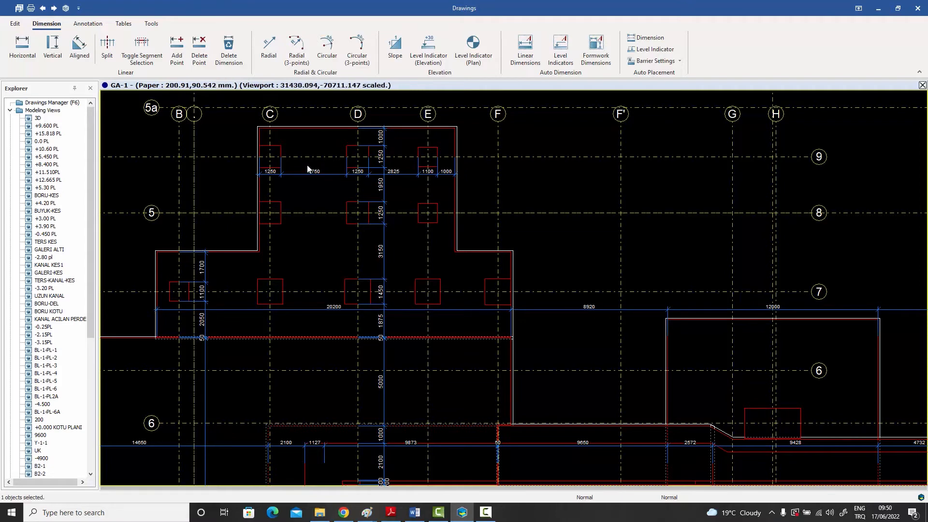
scroll(306, 170, up, 3)
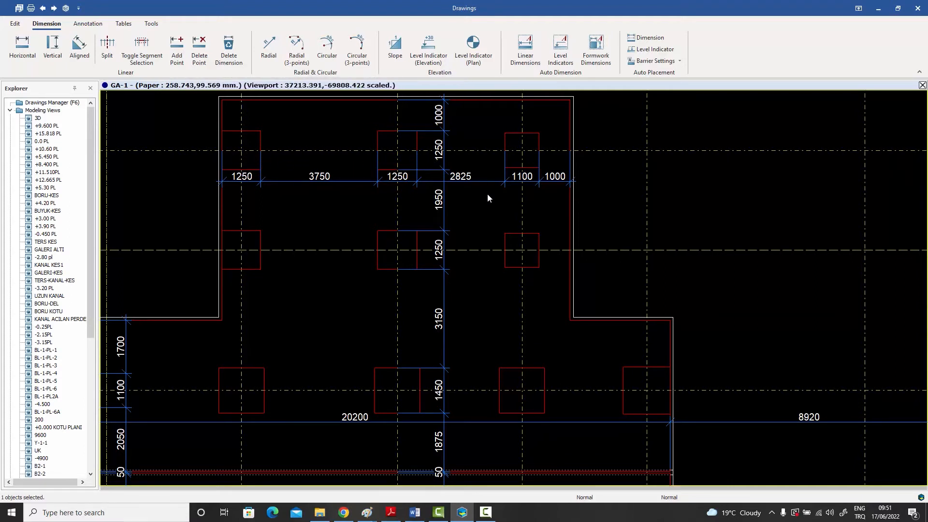
scroll(487, 193, down, 5)
scroll(485, 198, down, 4)
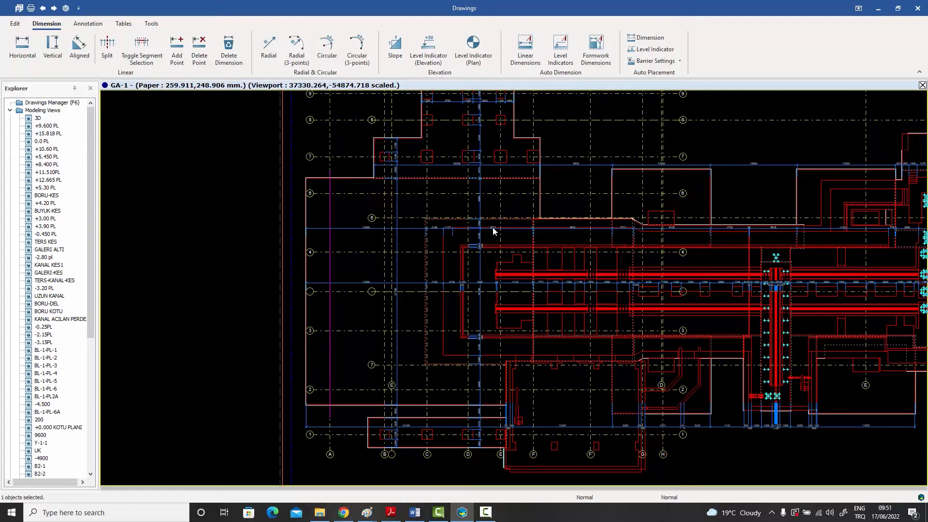
middle_drag(492, 231, 493, 241)
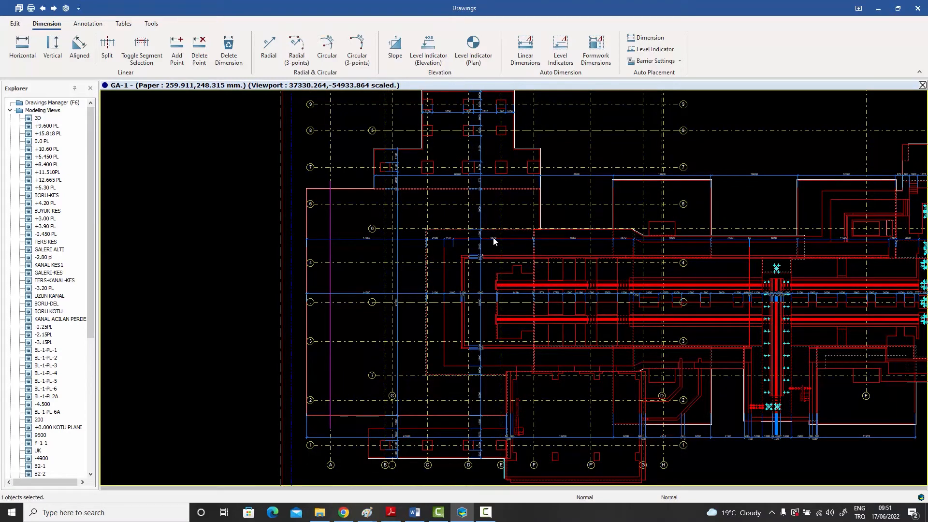
middle_drag(493, 239, 444, 243)
scroll(443, 243, down, 2)
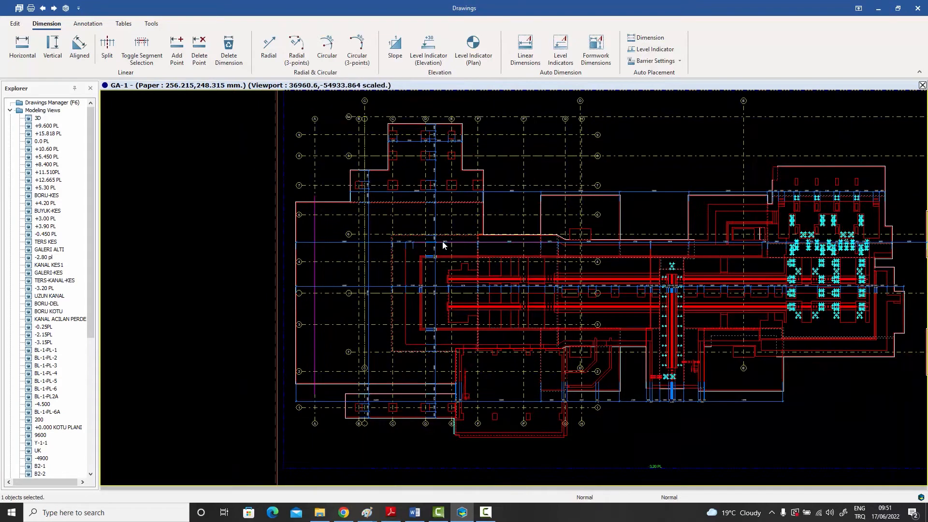
scroll(431, 246, down, 1)
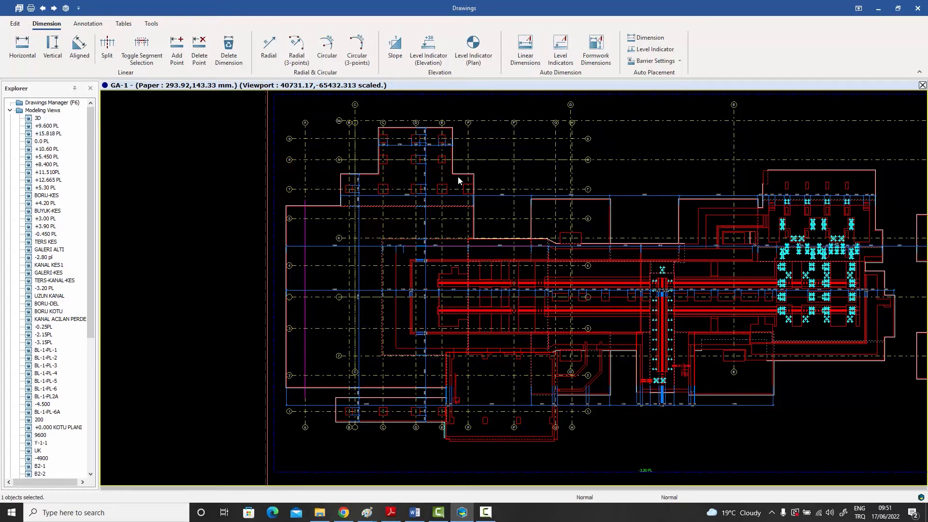
Step: Check the macros attached to the GA-1 drawing in its drawing properties without changing anything
double_click(213, 253)
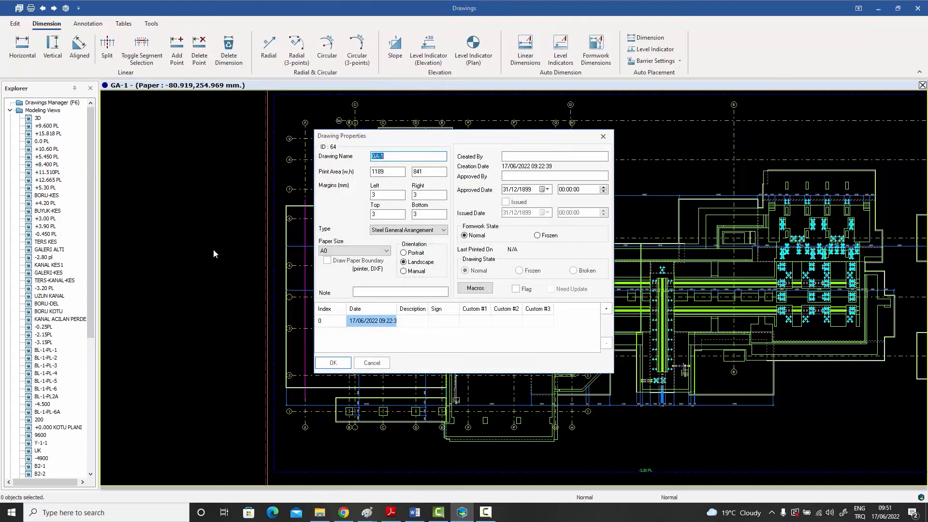
click(475, 288)
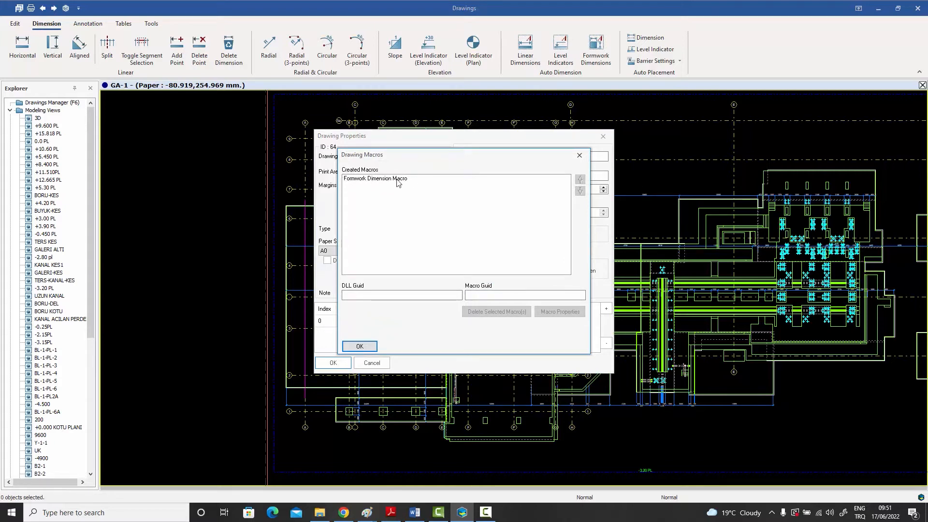
click(578, 156)
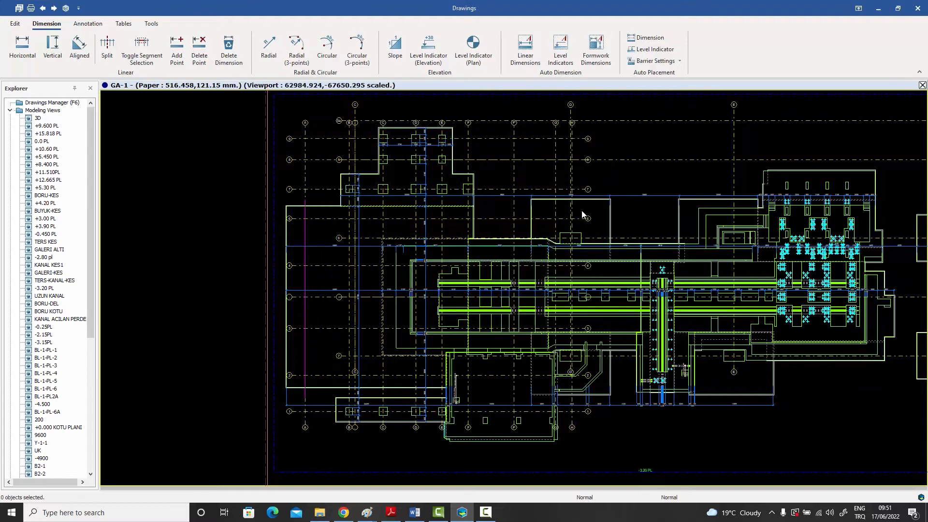
click(604, 137)
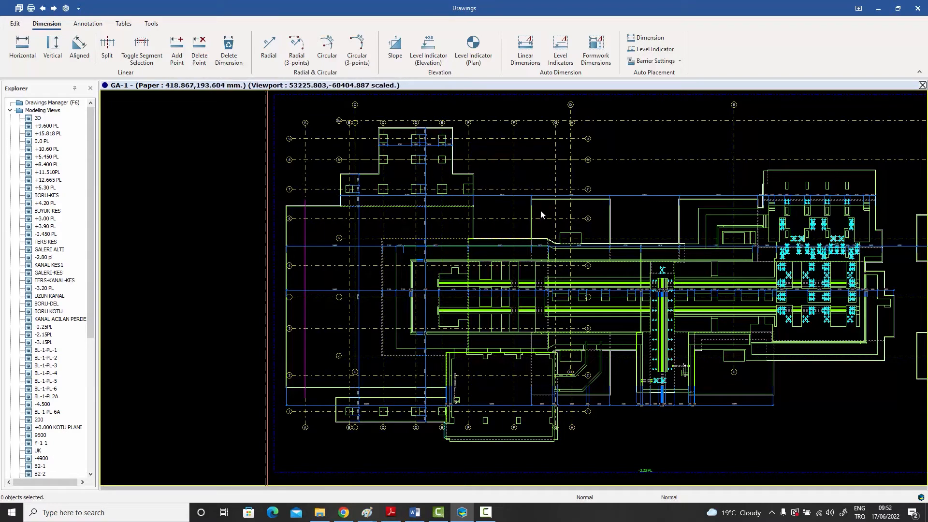
Step: Inspect the generated dimensions around grids 6 and 7 and select the vertical chain beside grid B
scroll(541, 213, down, 1)
middle_drag(571, 234, 463, 237)
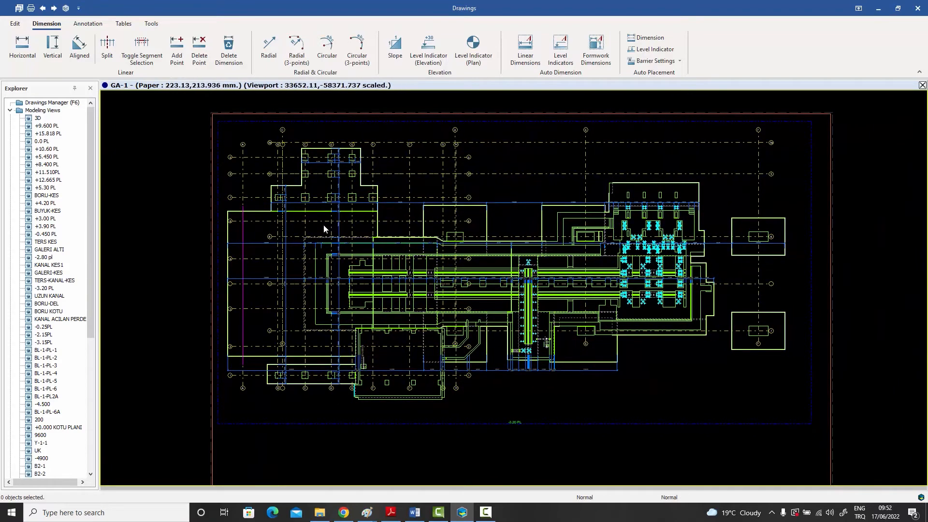
scroll(323, 225, up, 1)
scroll(323, 224, up, 2)
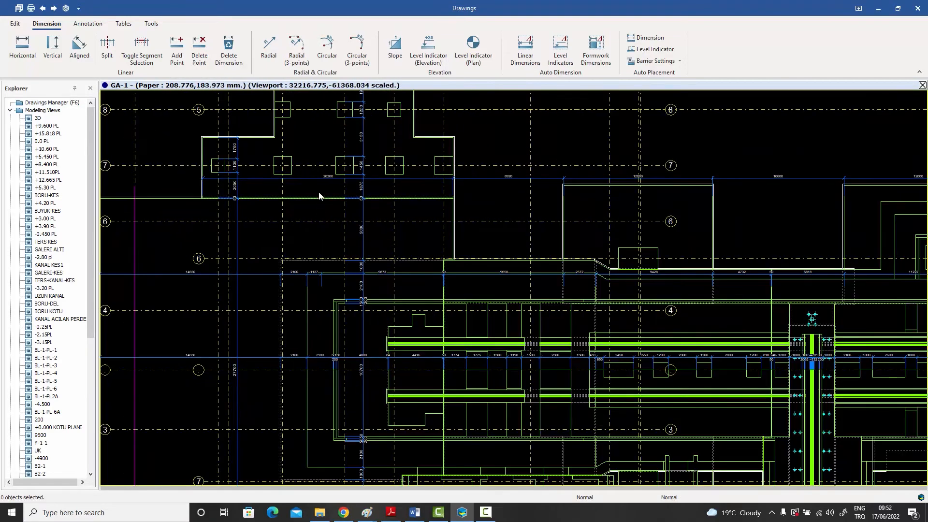
middle_drag(321, 197, 362, 226)
scroll(362, 226, up, 1)
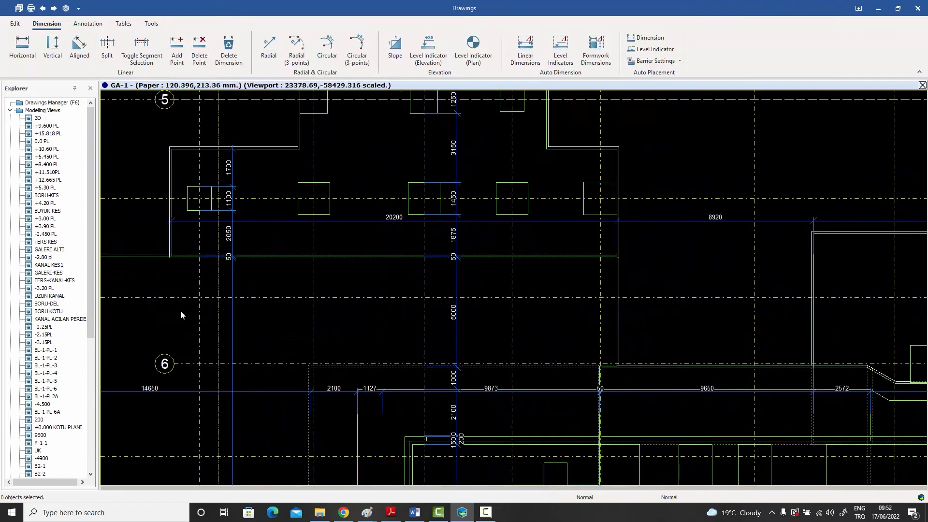
click(232, 286)
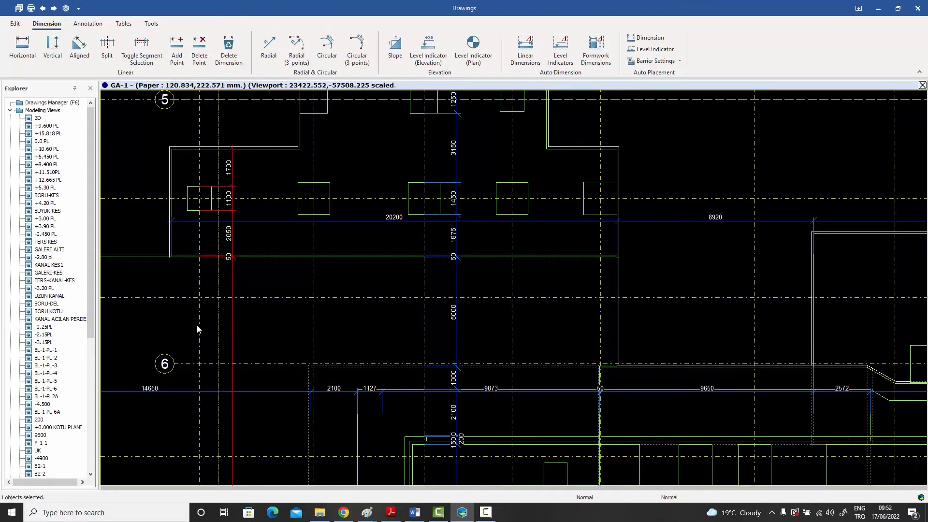
Step: Review the selected vertical chain and the other automatic dimension chains across the entire GA-1 plan
scroll(233, 259, down, 2)
scroll(238, 260, down, 1)
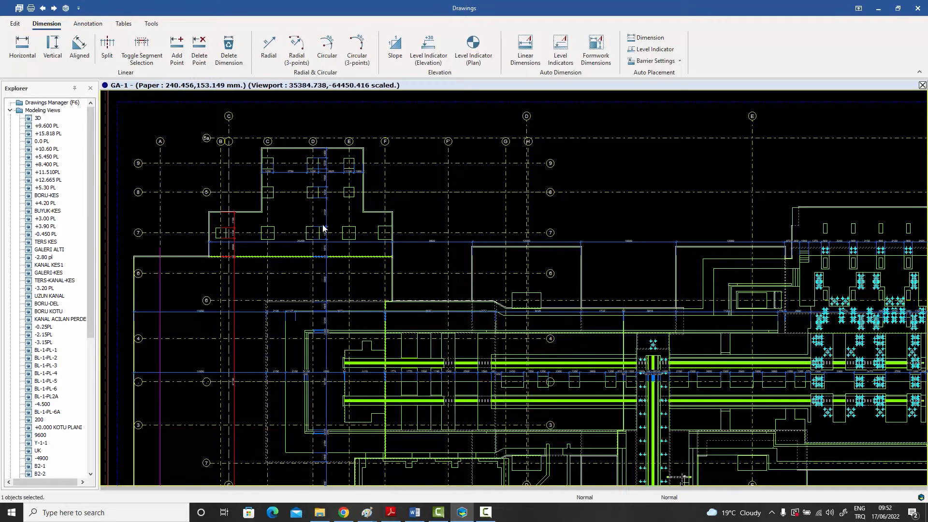
scroll(335, 222, down, 2)
middle_drag(386, 302, 389, 275)
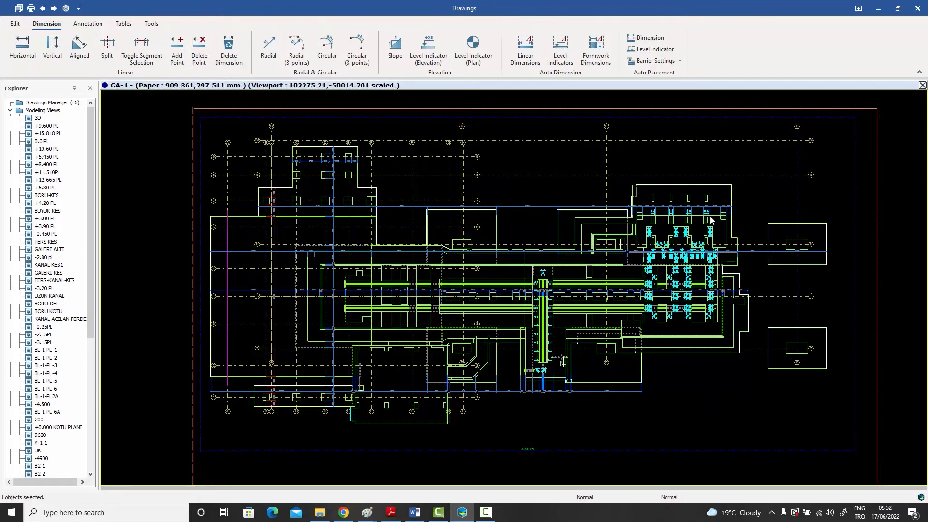
scroll(707, 212, up, 1)
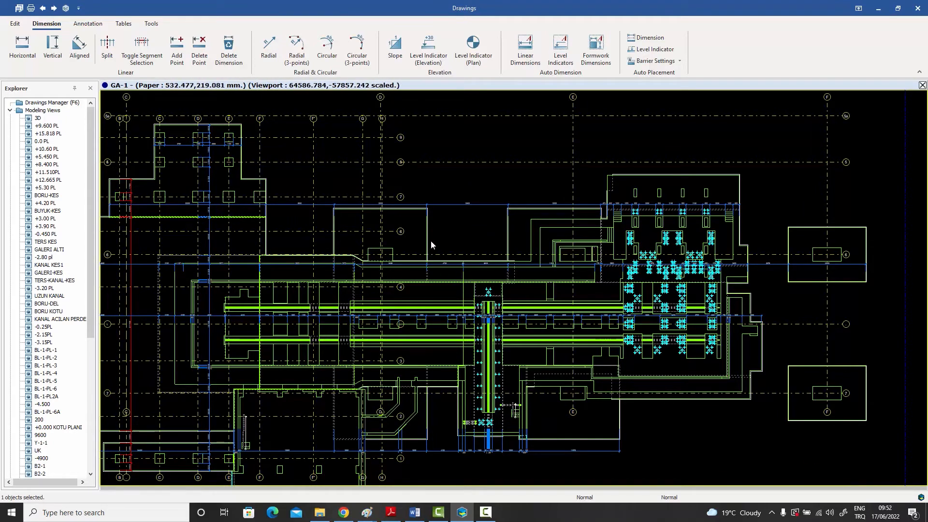
scroll(431, 241, down, 1)
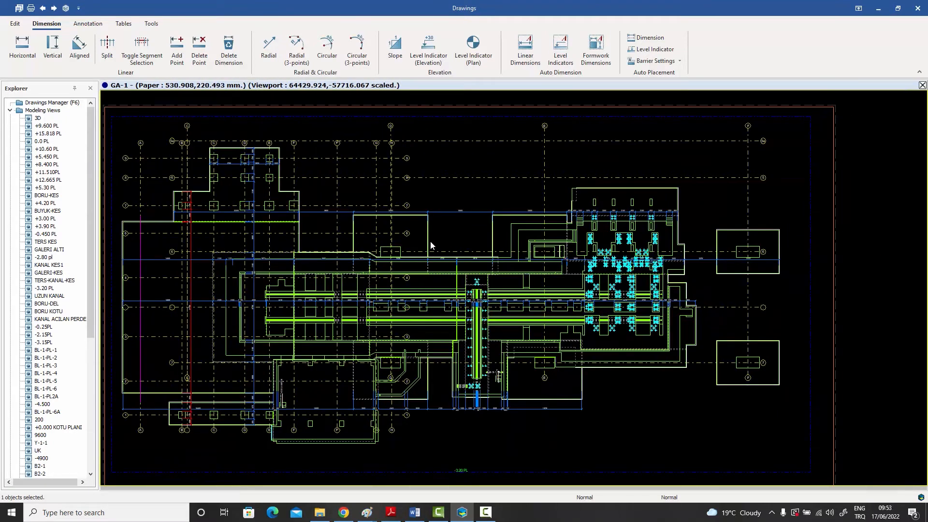
middle_drag(427, 252, 462, 246)
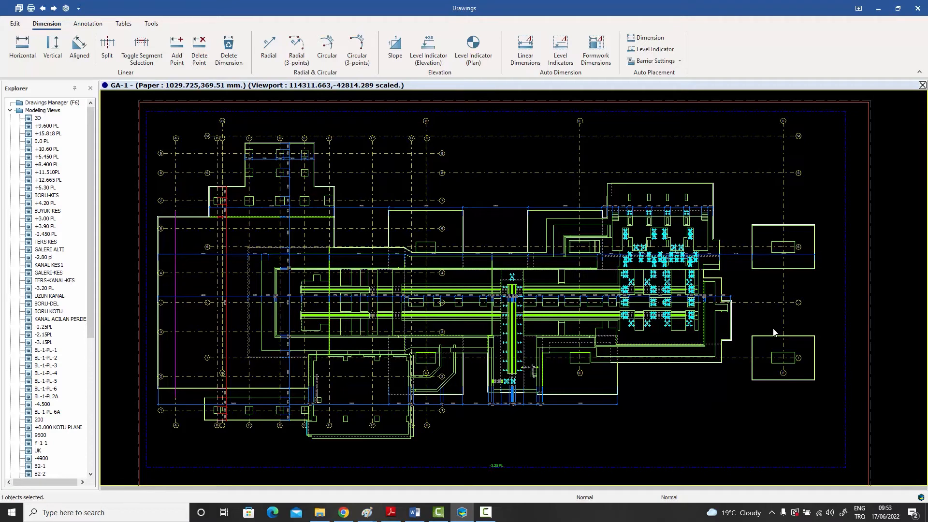
middle_click(435, 245)
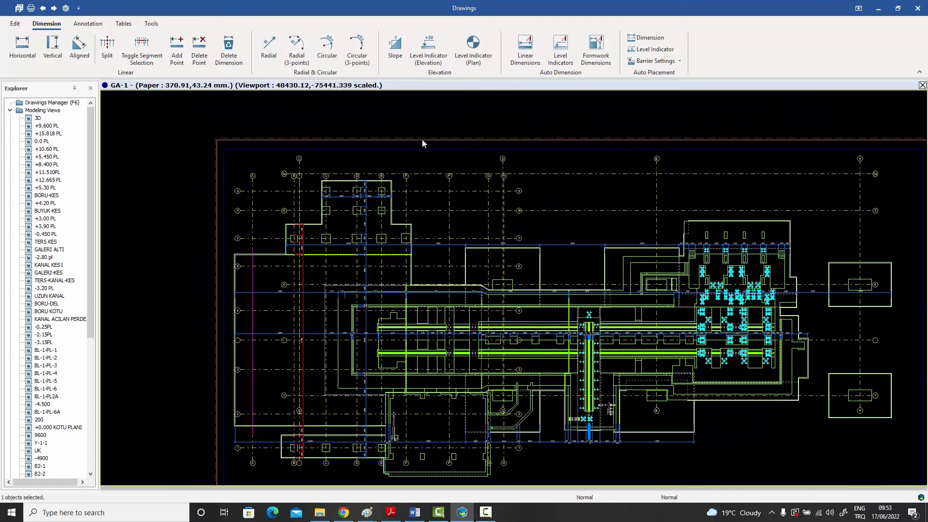
Step: Add a horizontal dimension chain above grids C to E, measuring the outer and inner wall faces at both ends
click(405, 123)
scroll(355, 158, up, 3)
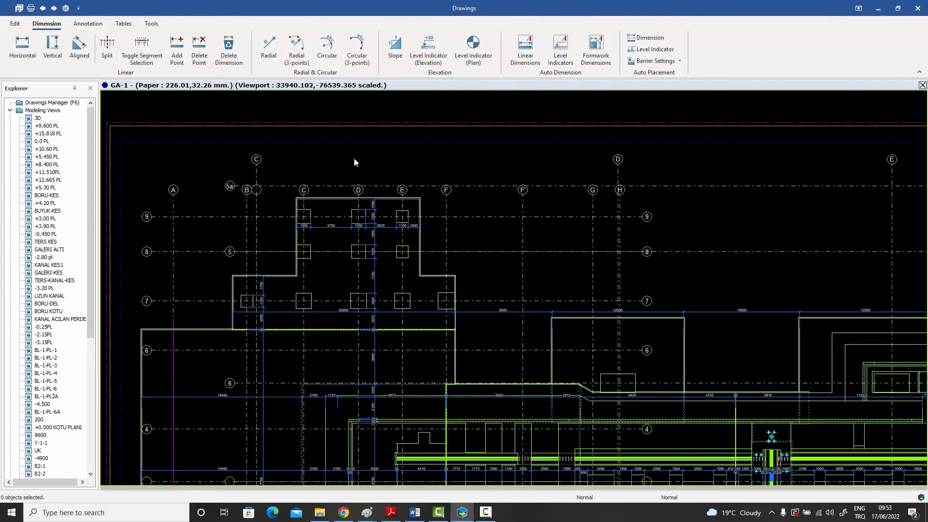
click(23, 46)
scroll(313, 188, up, 5)
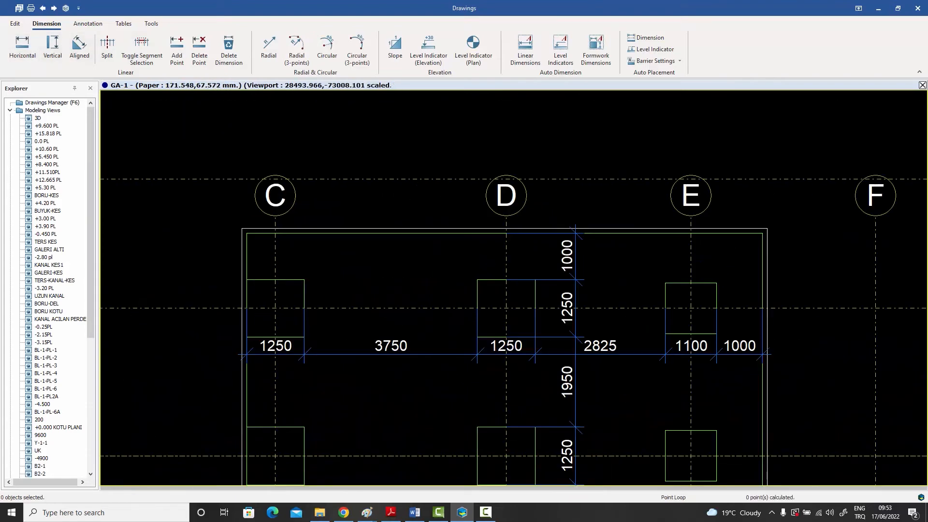
click(241, 228)
click(246, 233)
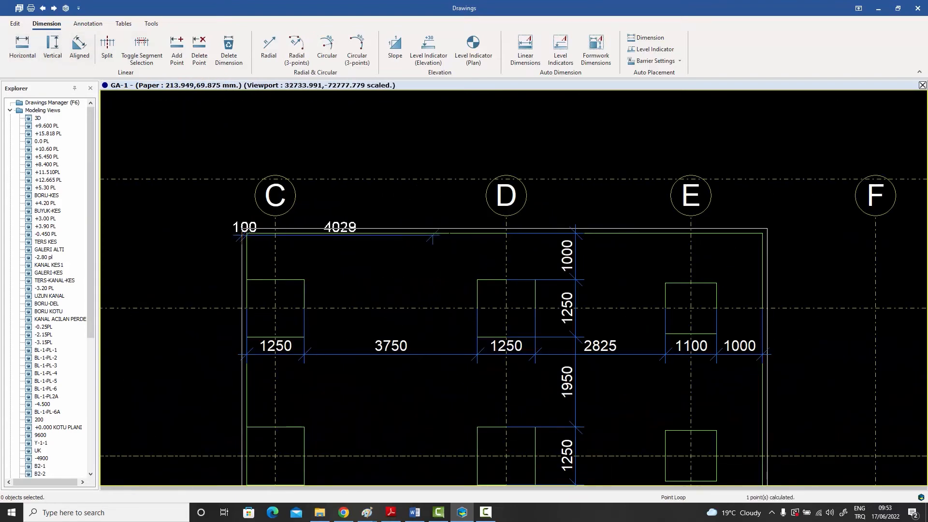
scroll(555, 253, down, 1)
scroll(720, 245, up, 4)
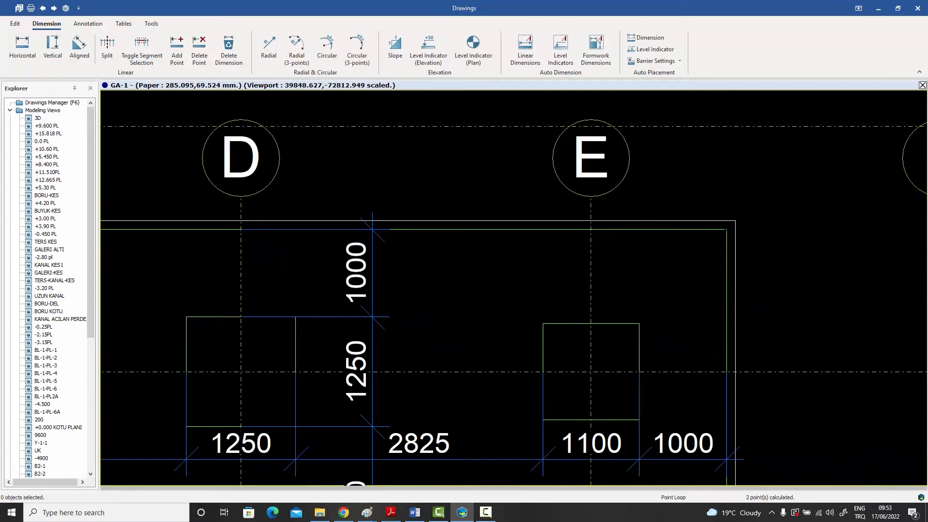
scroll(723, 241, down, 5)
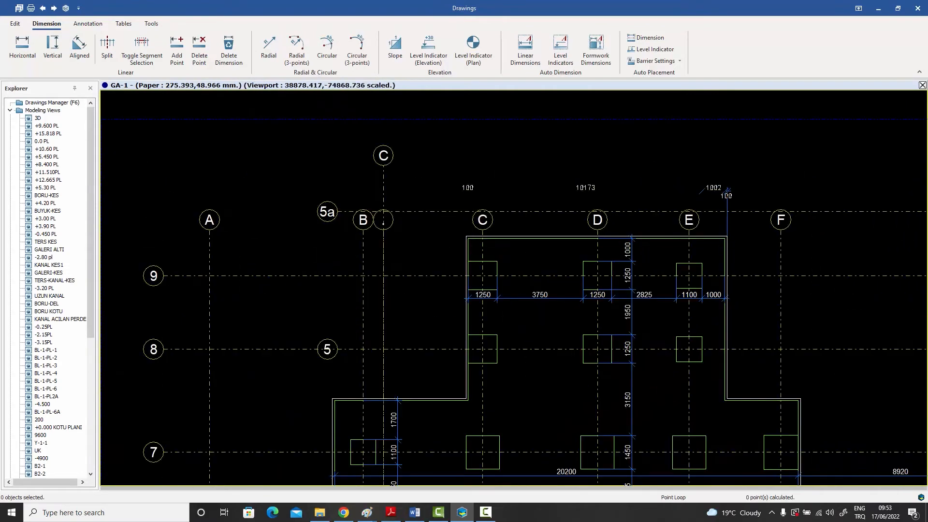
right_click(673, 153)
click(679, 156)
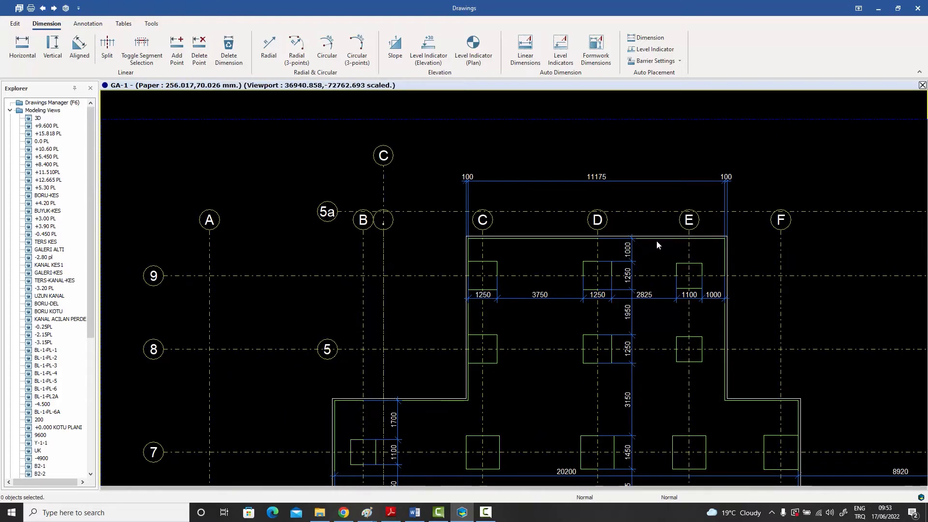
Step: Select the manual horizontal dimension chain above grids C to E and inspect its points on the wall faces
scroll(500, 216, up, 3)
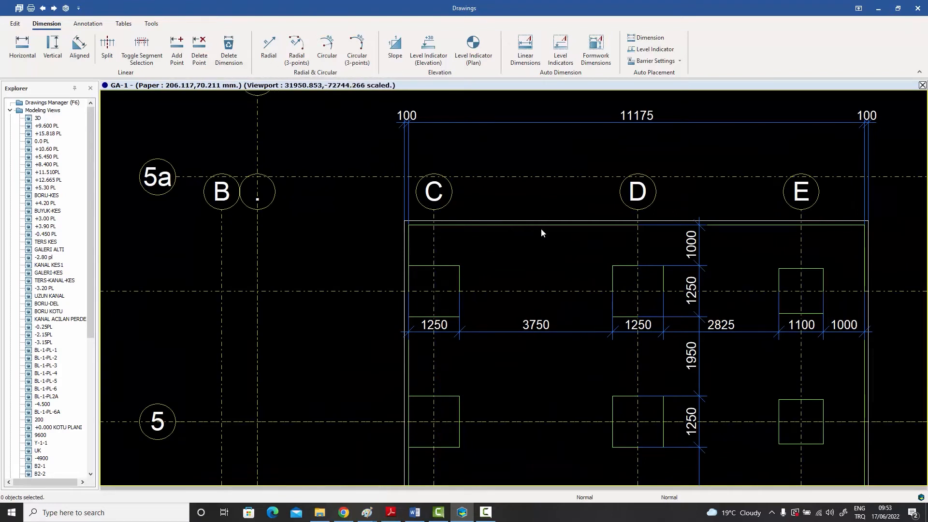
click(503, 122)
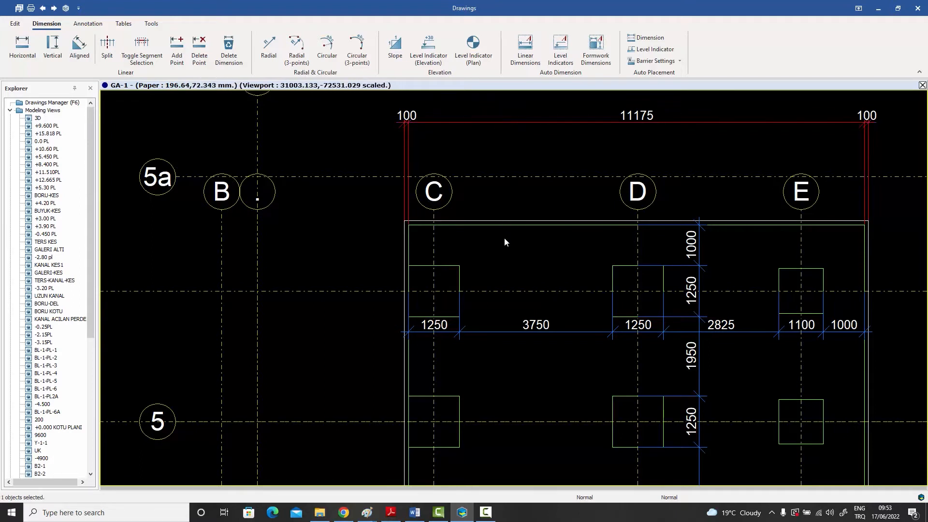
click(179, 52)
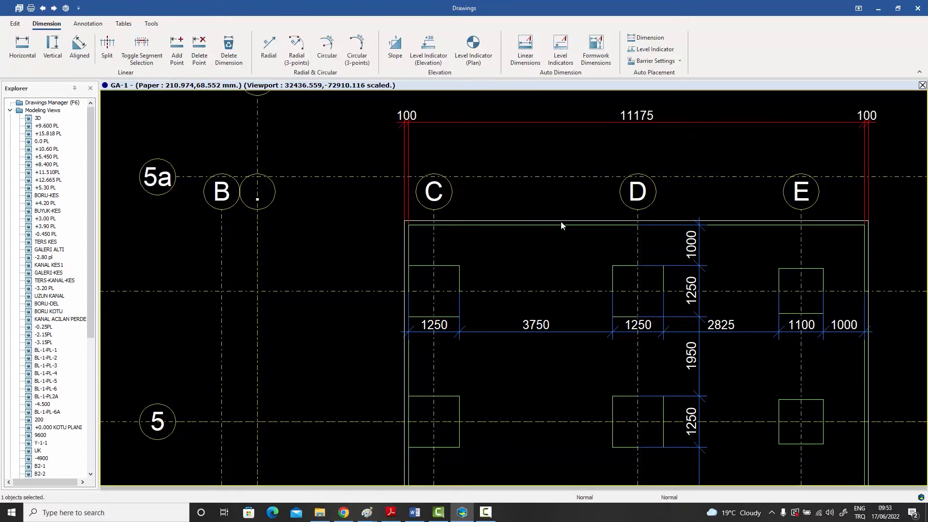
scroll(561, 223, down, 2)
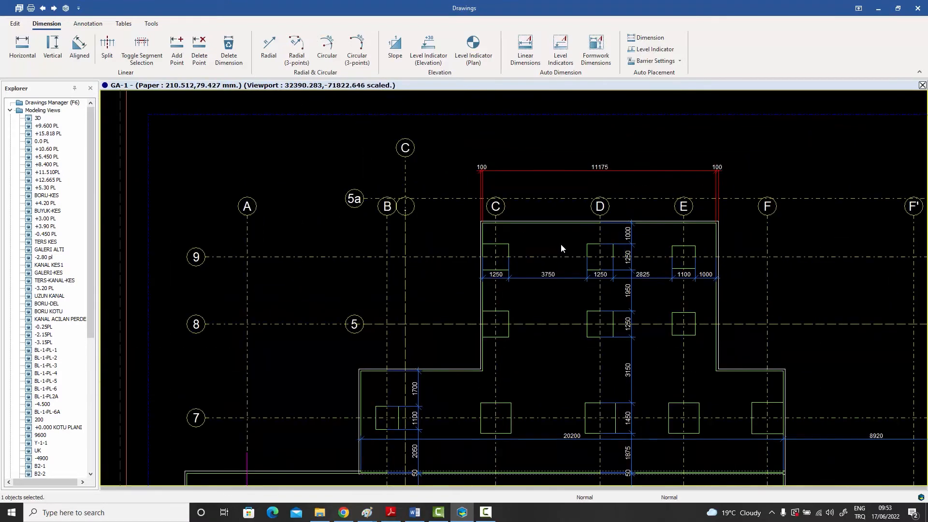
middle_drag(561, 244, 515, 197)
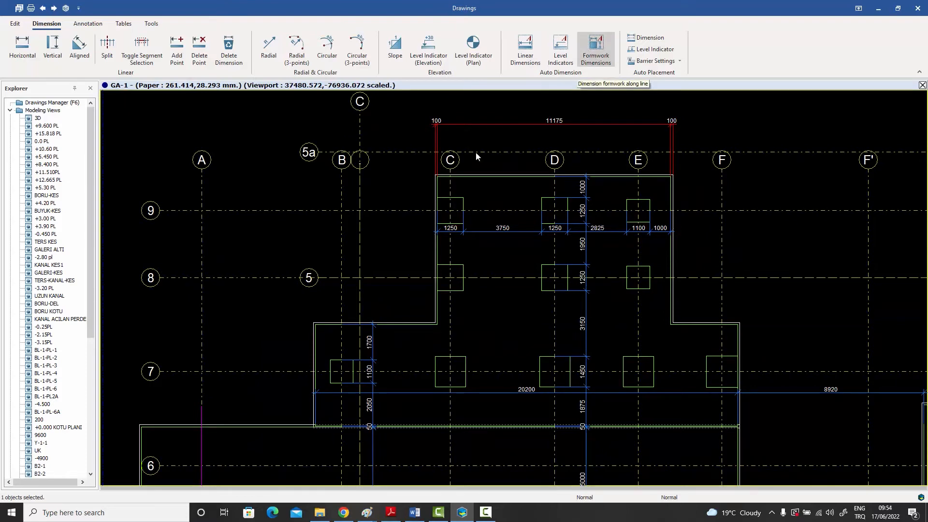
Step: Recheck the macros attached to the GA-1 drawing and leave its drawing properties without changes
scroll(443, 206, down, 6)
double_click(306, 193)
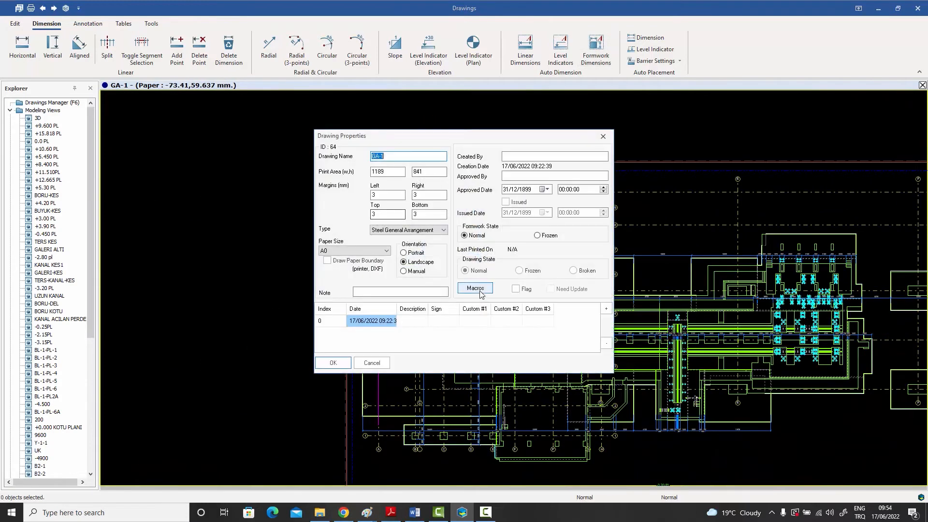
click(480, 291)
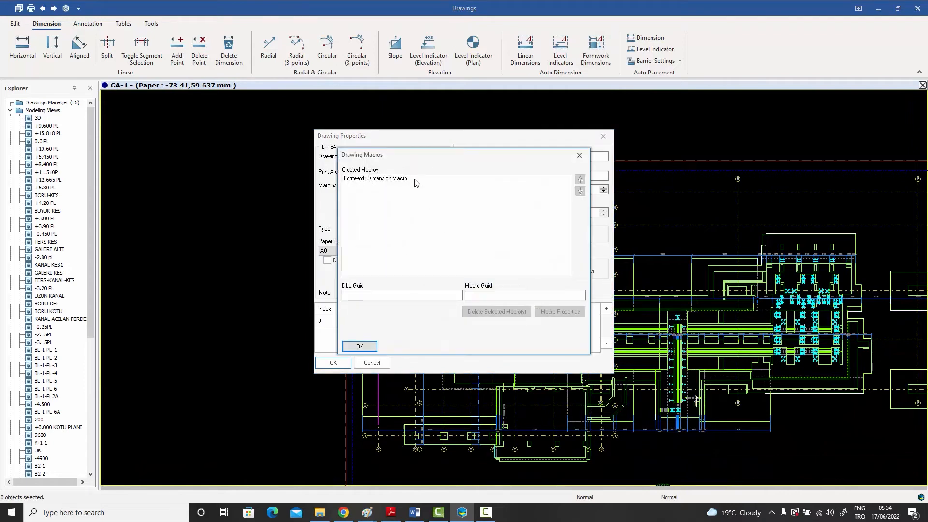
click(579, 155)
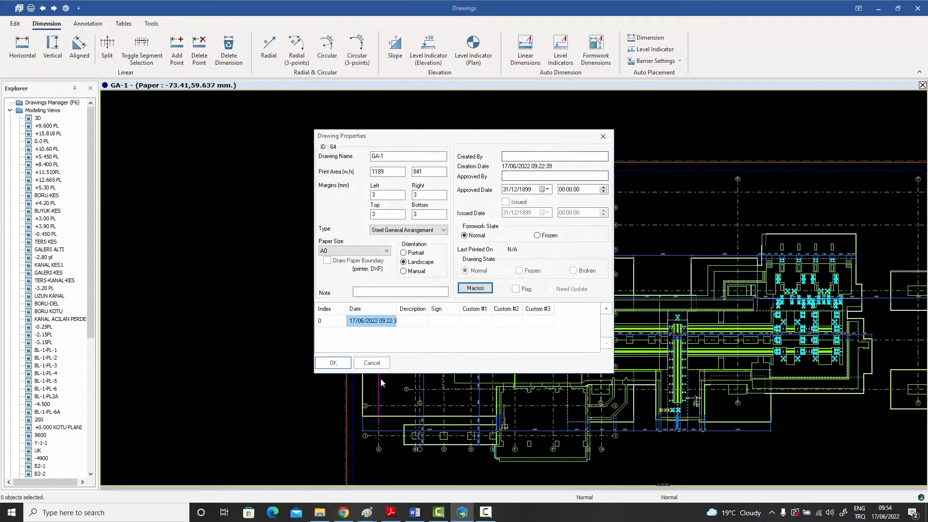
click(372, 363)
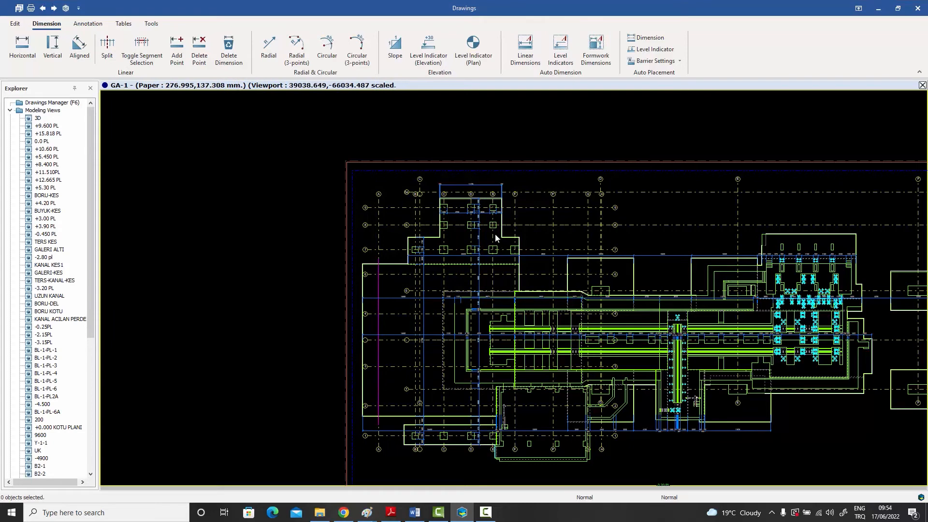
Step: Compare the manual dimension above grids C to E with the automatic formwork dimension chains on the plan
scroll(471, 213, up, 4)
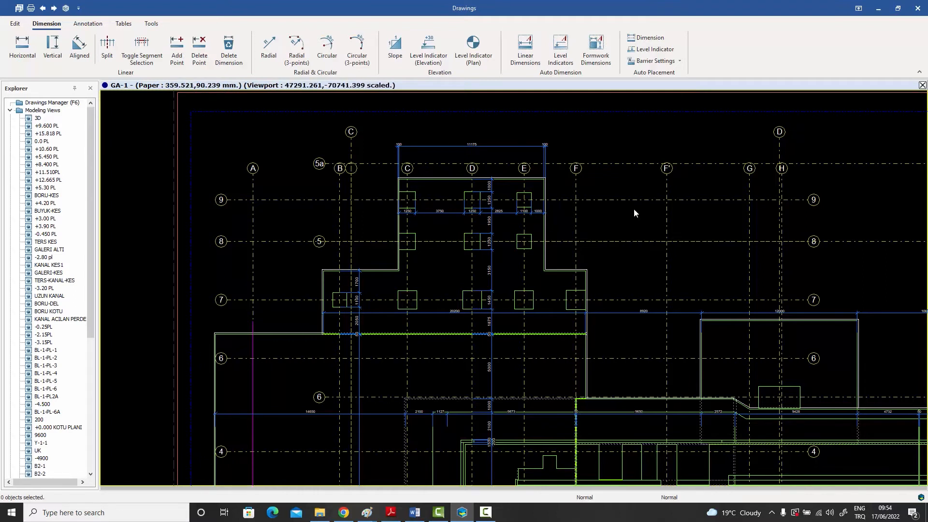
scroll(633, 210, down, 2)
middle_drag(563, 200, 530, 195)
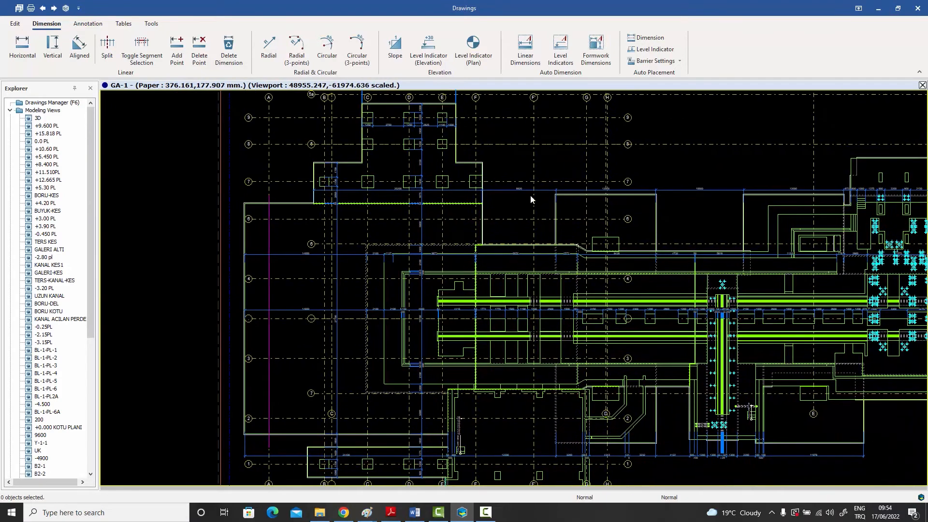
scroll(530, 196, down, 1)
middle_drag(625, 248, 562, 256)
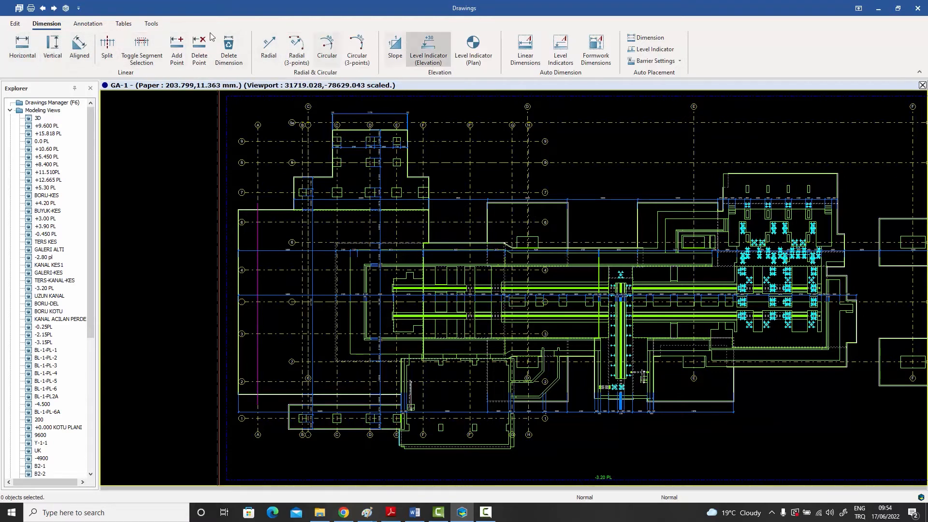
click(15, 24)
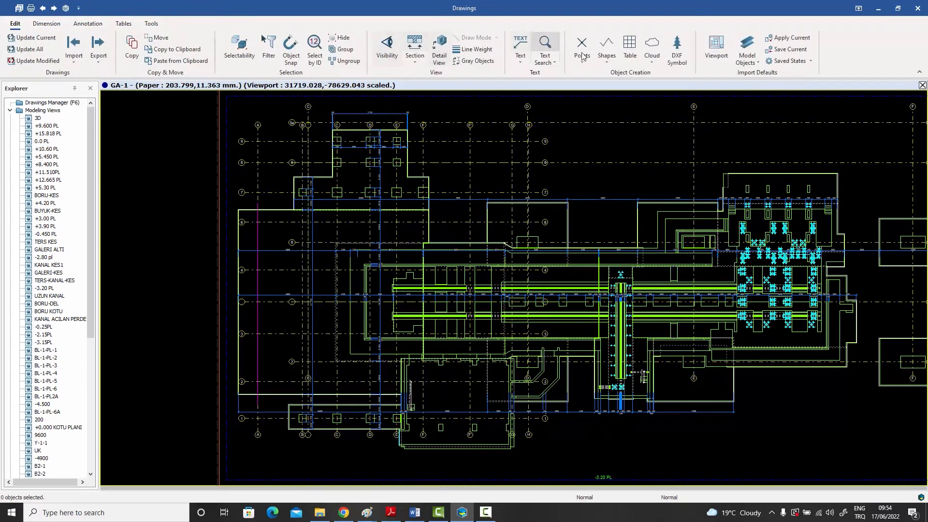
click(607, 62)
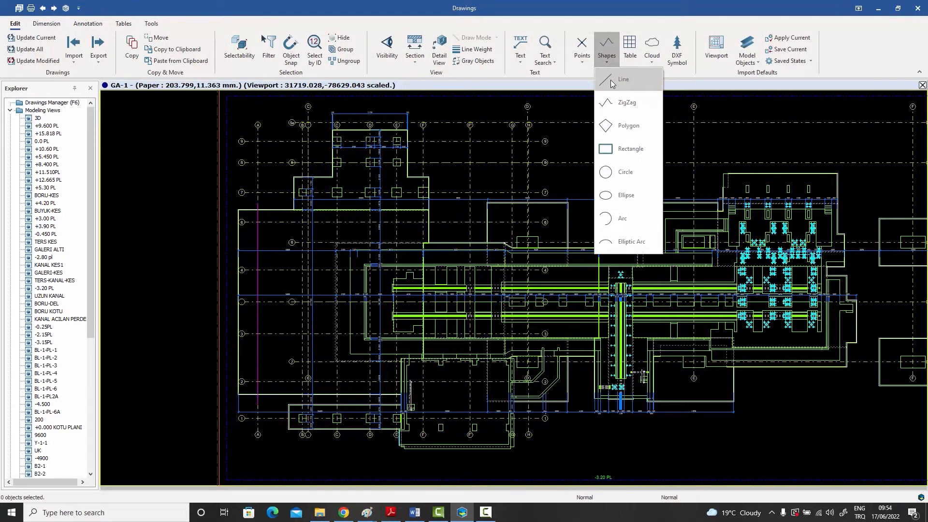
click(611, 80)
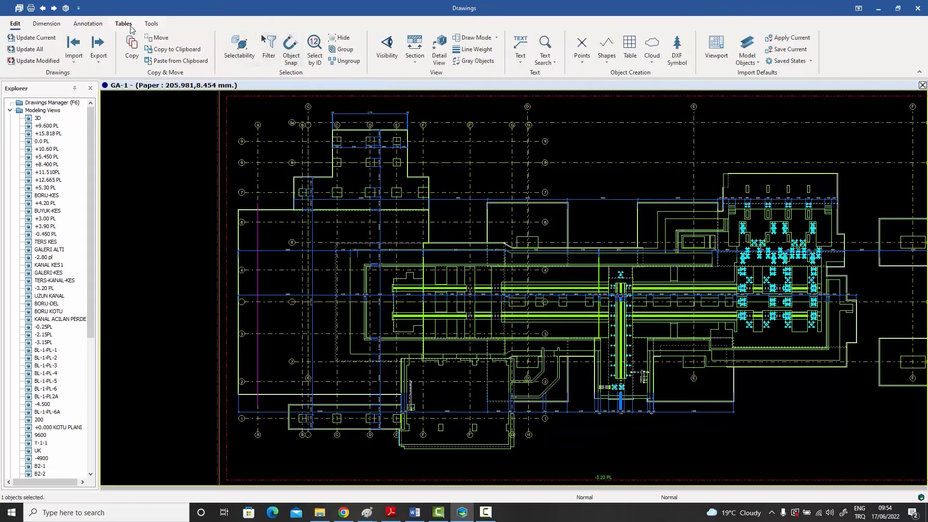
click(54, 25)
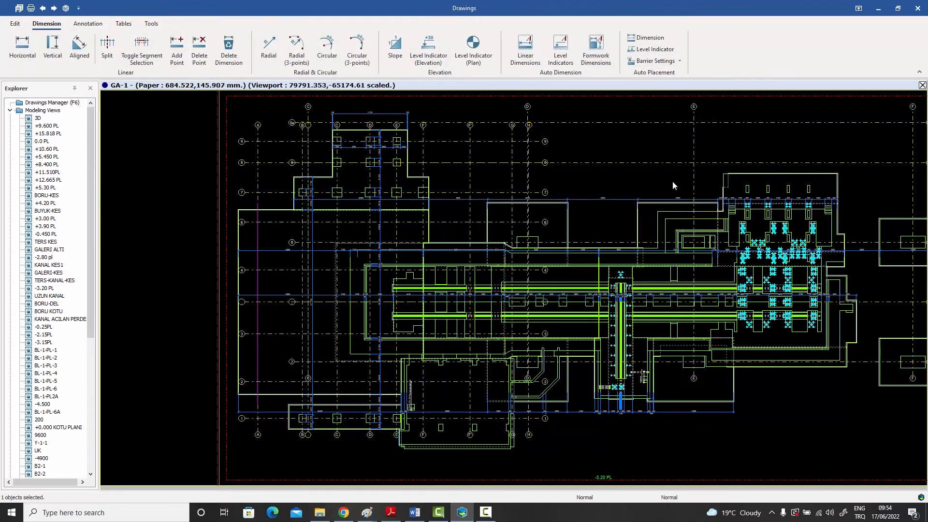
middle_drag(672, 182, 639, 185)
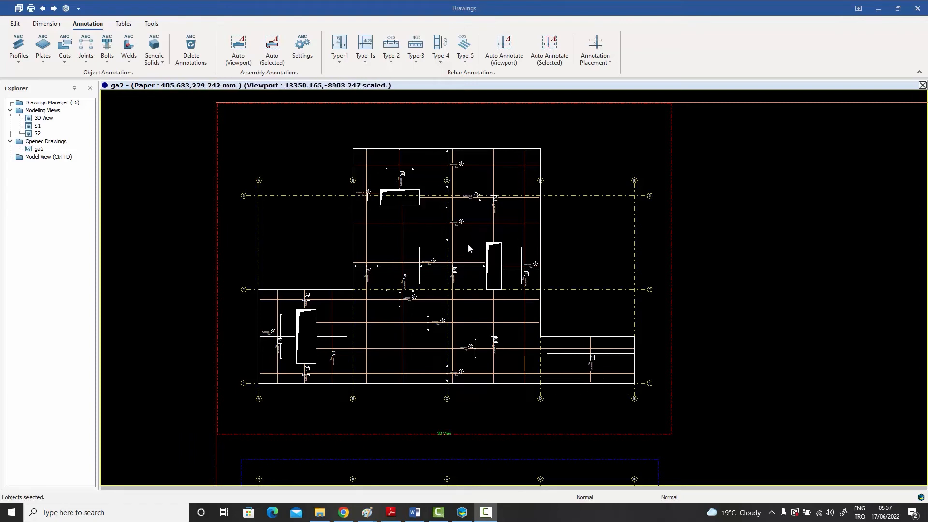
Step: Examine the top rebar annotations around bar mark 8 in the ga2 drawing
scroll(468, 245, up, 8)
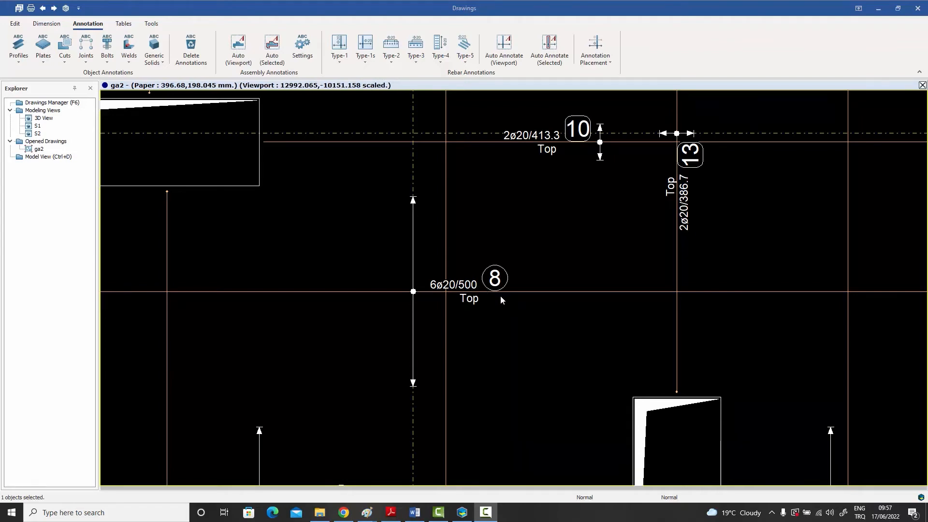
scroll(500, 297, down, 5)
middle_drag(501, 297, 483, 253)
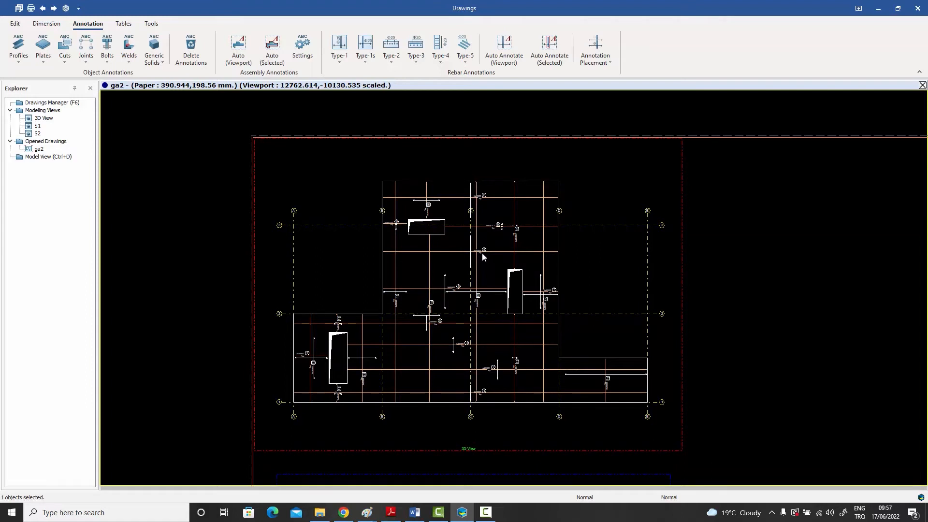
Step: Select all Rebar Annotation TYPE1 texts in the 3D View plan through the grouped object selection and delete them
middle_drag(486, 262, 488, 260)
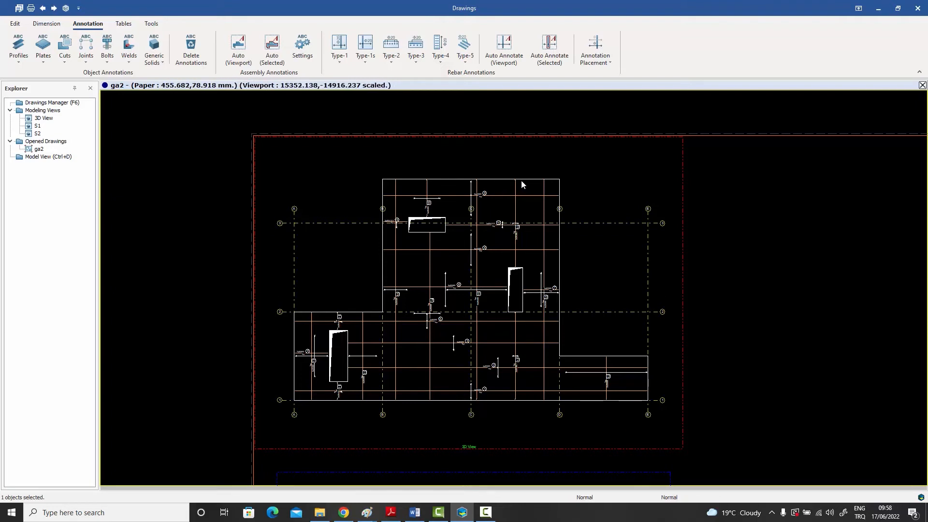
mouse_move(666, 428)
mouse_down()
mouse_move(419, 201)
mouse_move(292, 162)
mouse_up()
key(Return)
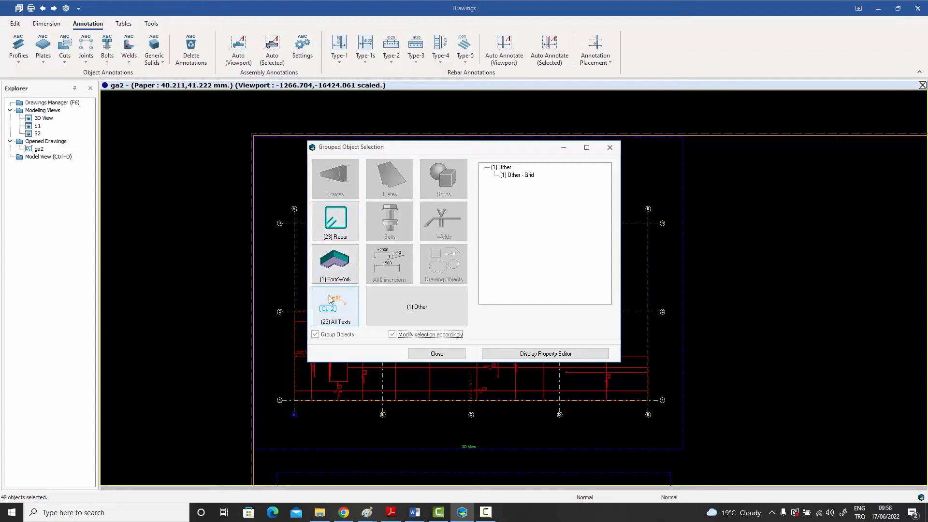
click(338, 308)
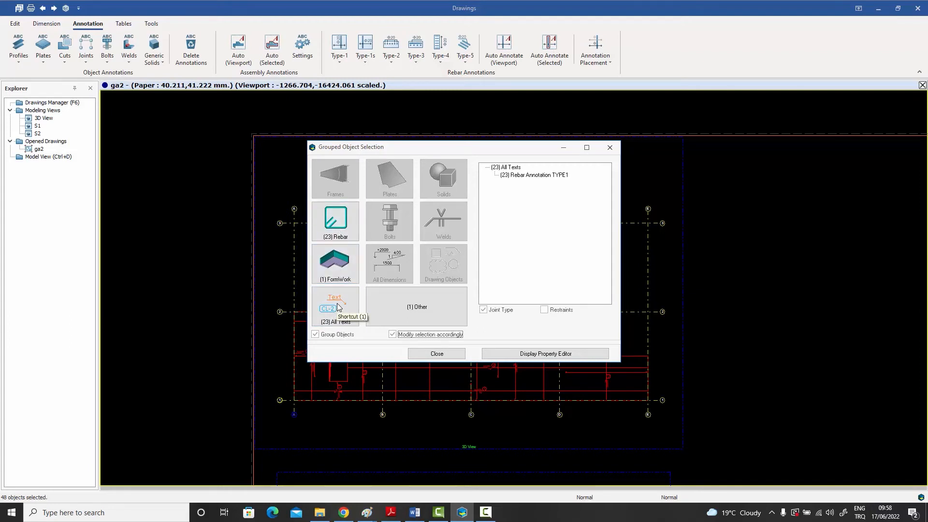
double_click(536, 176)
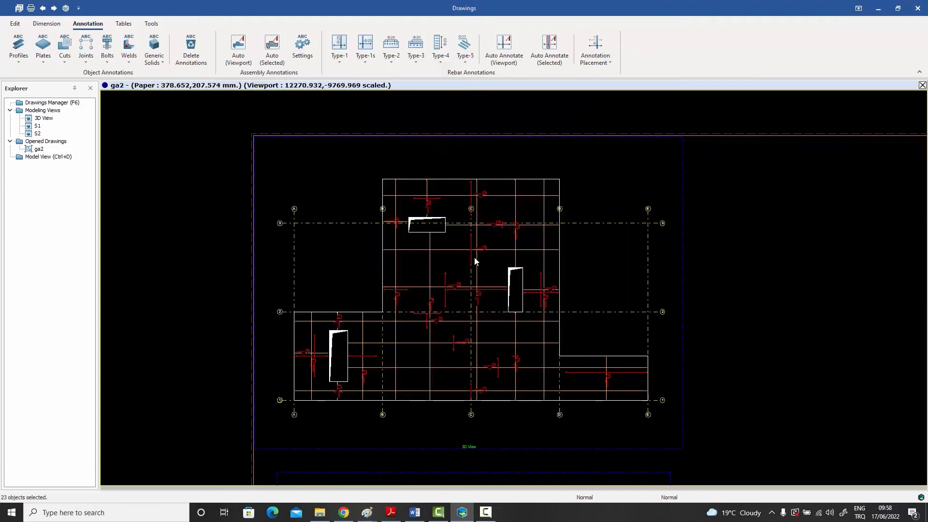
scroll(451, 286, up, 3)
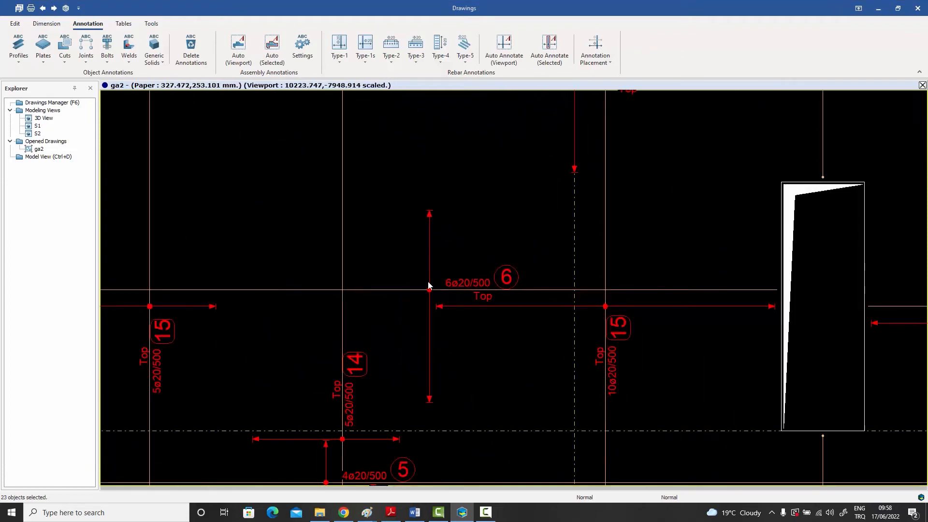
scroll(536, 262, down, 2)
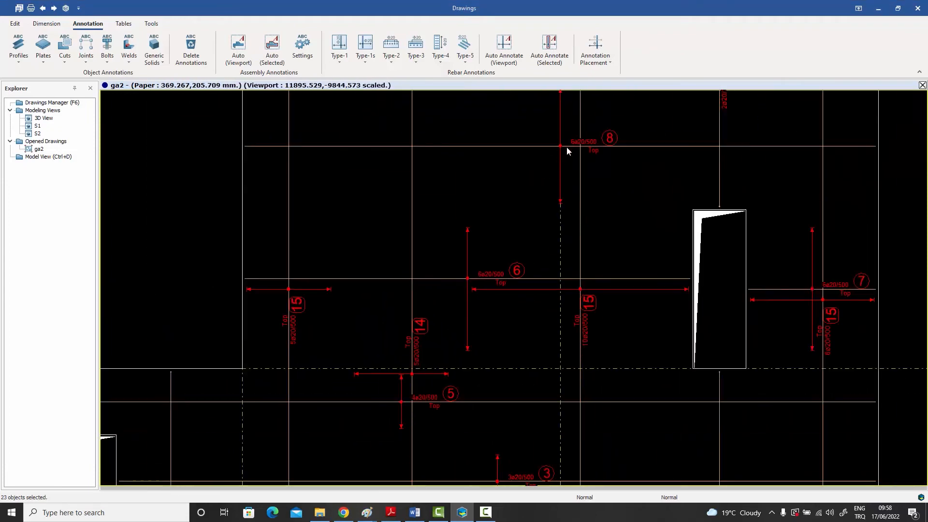
scroll(518, 265, down, 3)
scroll(518, 269, down, 2)
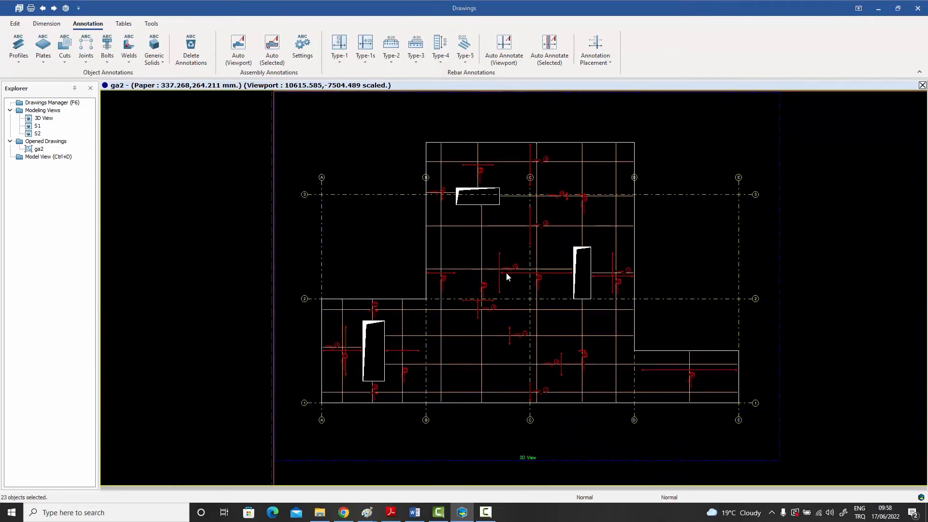
key(Delete)
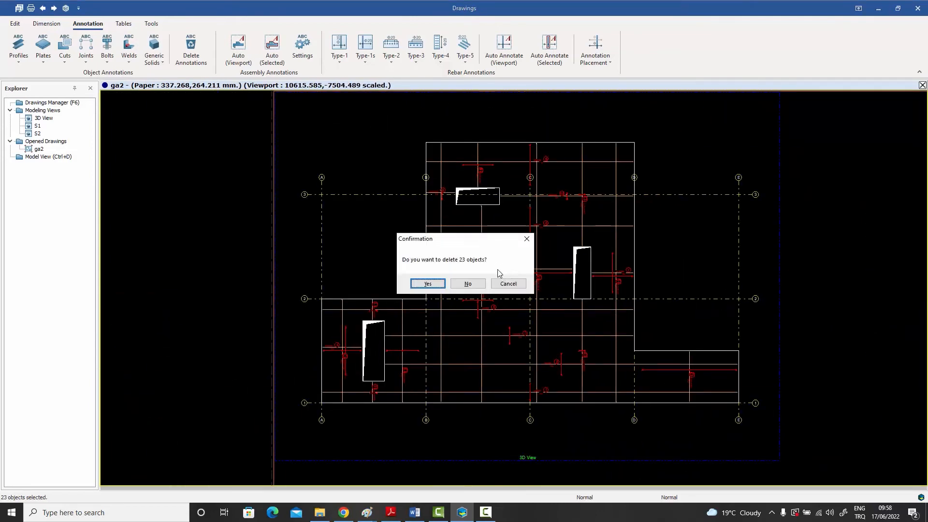
click(428, 284)
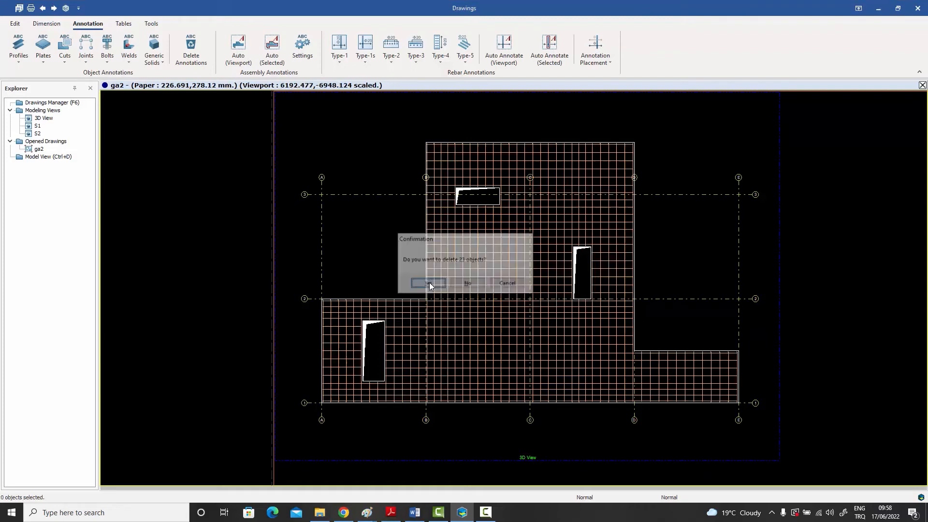
Step: Draw a horizontal line just inside the slab's upper edge, running from outside grid B to outside grid D
middle_drag(430, 285, 392, 290)
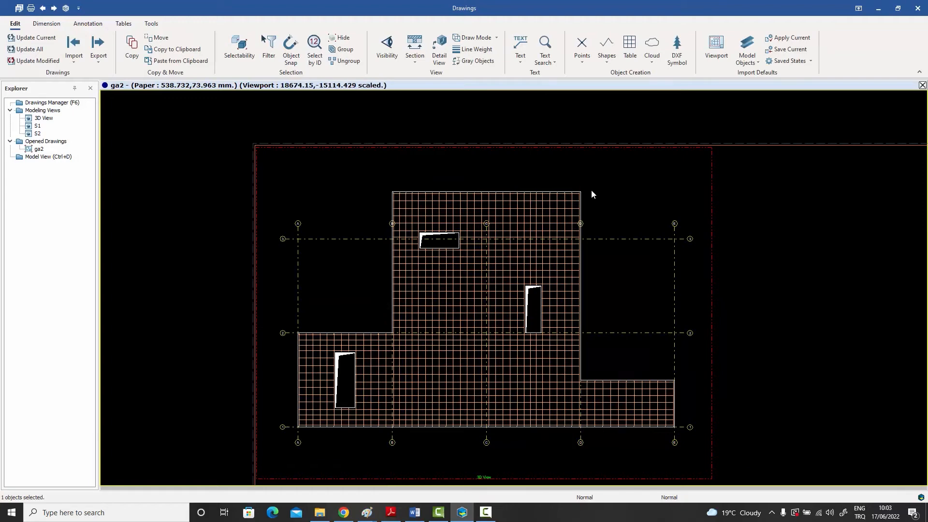
middle_drag(588, 205, 596, 197)
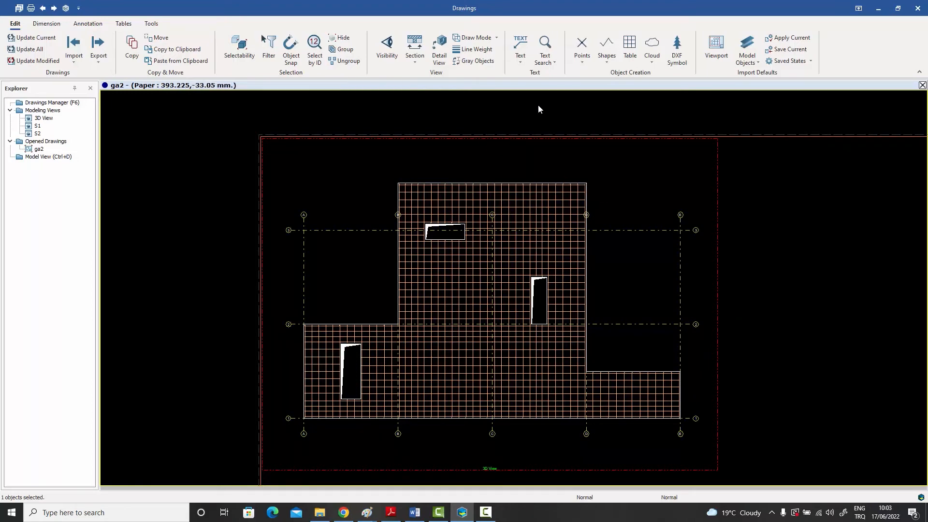
click(610, 62)
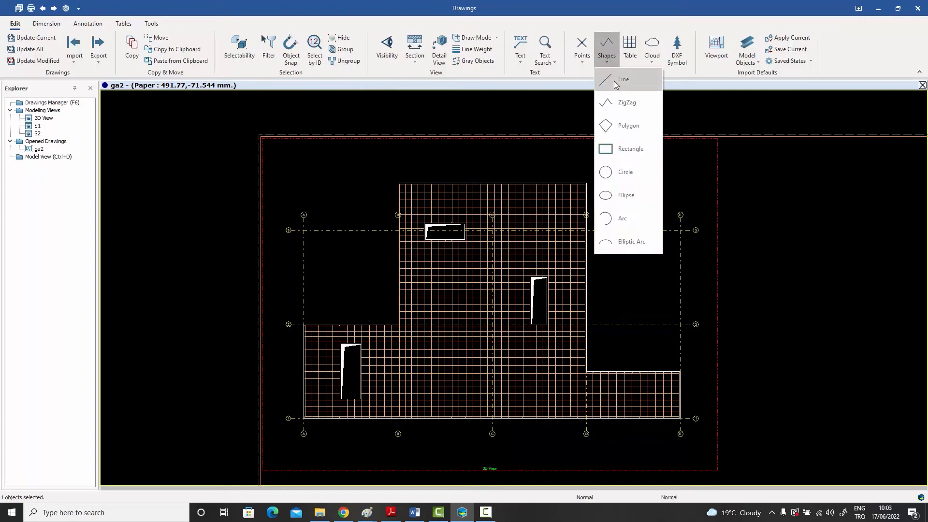
click(615, 79)
scroll(414, 173, up, 4)
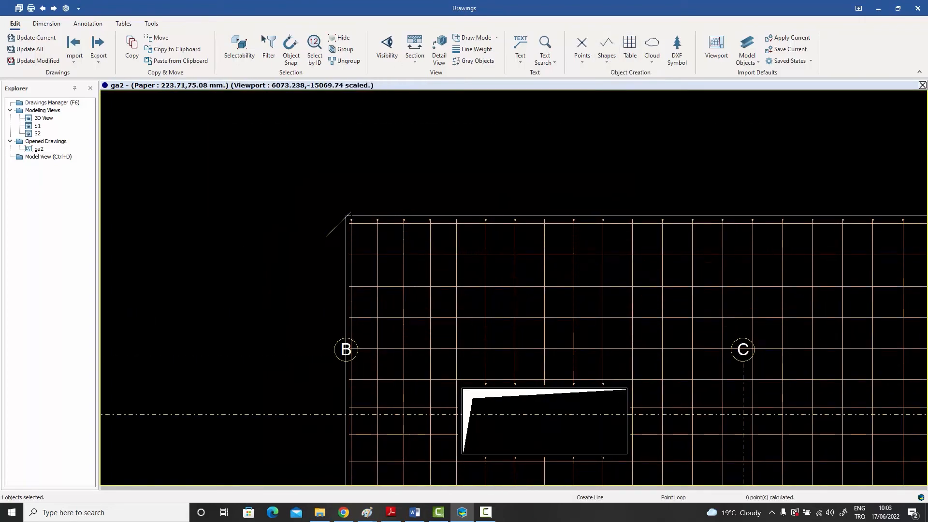
scroll(338, 222, down, 2)
scroll(350, 214, down, 2)
scroll(698, 231, up, 5)
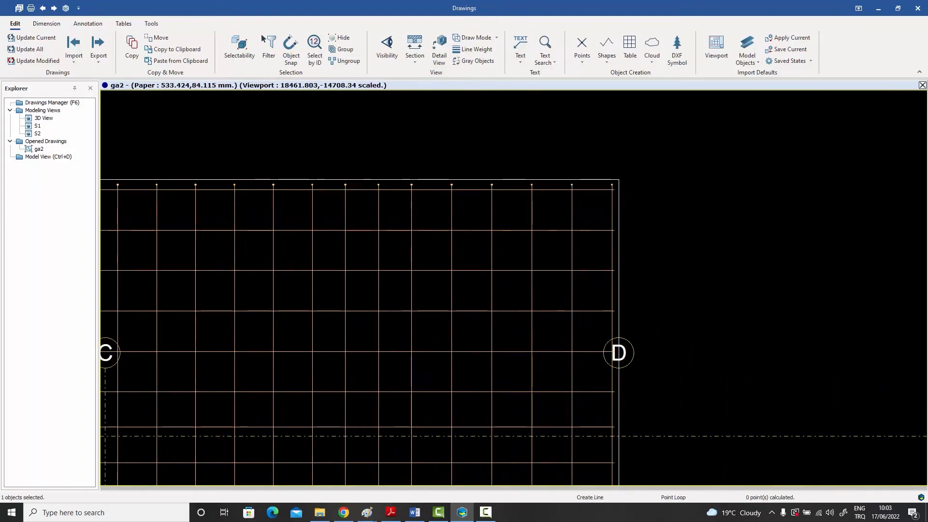
click(663, 206)
right_click(676, 197)
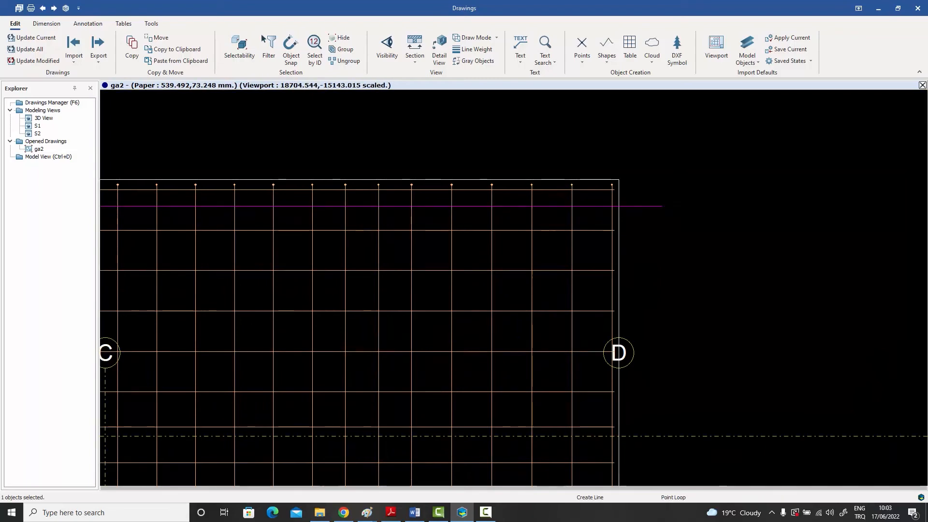
Step: Draw a vertical line just inside grid B, running from above the slab's upper edge to below its lower edge
scroll(681, 181, down, 6)
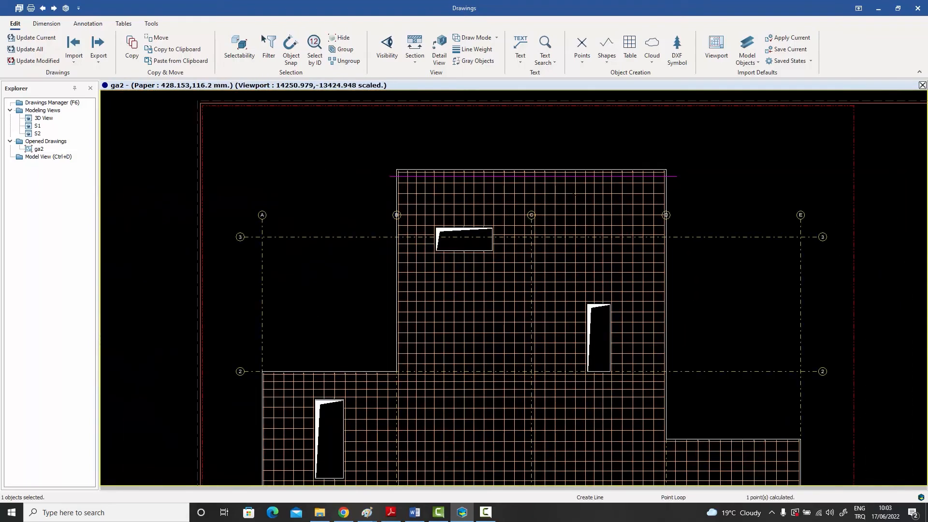
scroll(576, 201, up, 1)
scroll(571, 194, down, 2)
scroll(438, 165, up, 5)
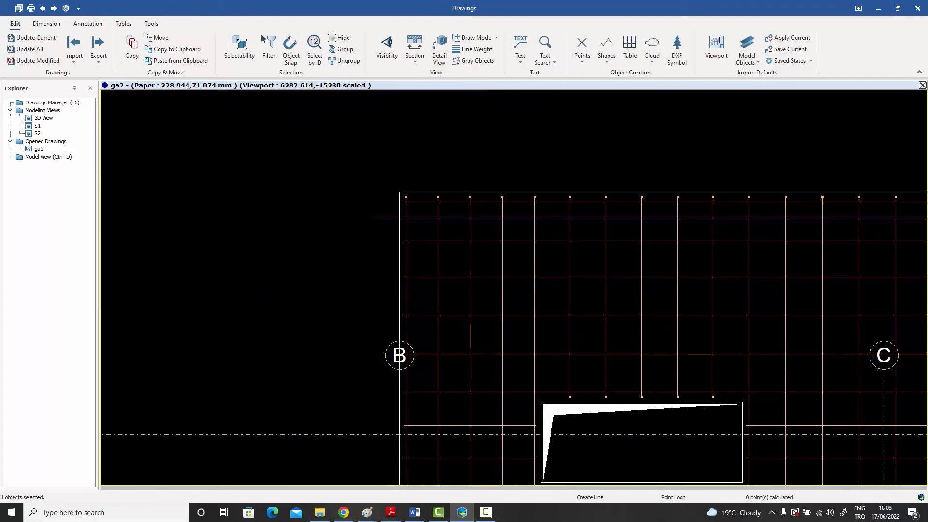
scroll(439, 167, down, 5)
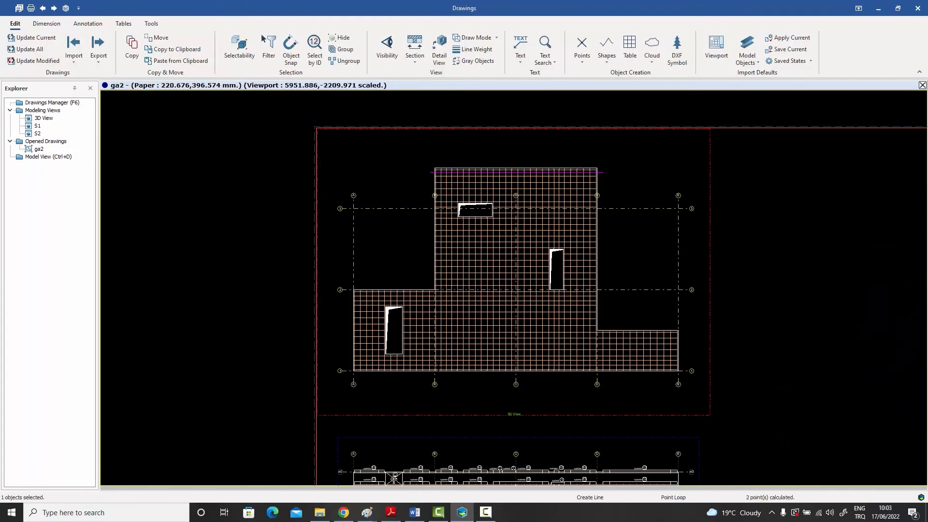
scroll(439, 376, up, 5)
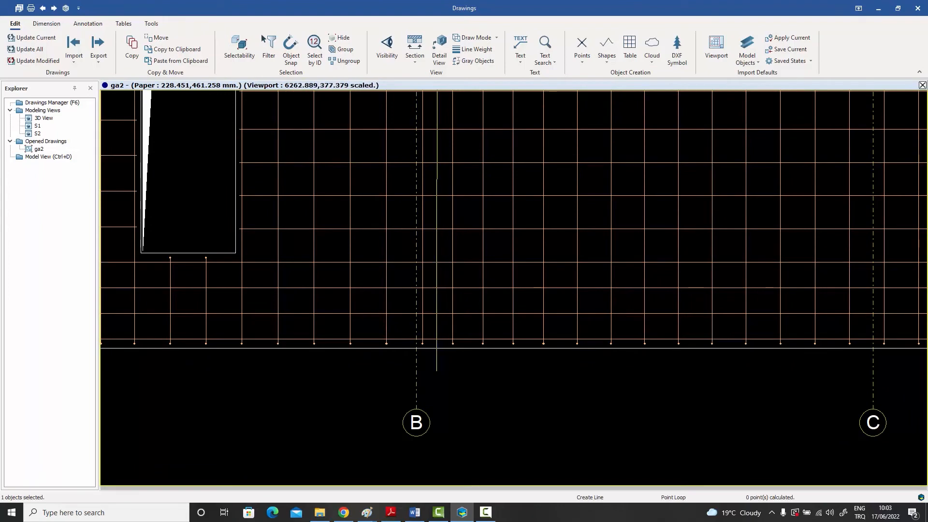
scroll(433, 371, down, 6)
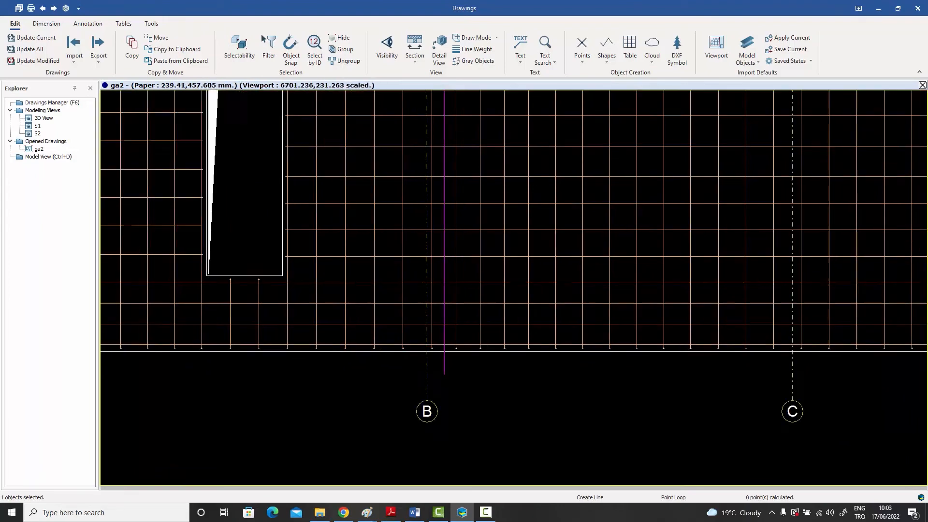
Step: Draw a horizontal line just above grid 1 from outside grid A to outside grid E, and finish the line command
scroll(357, 362, up, 3)
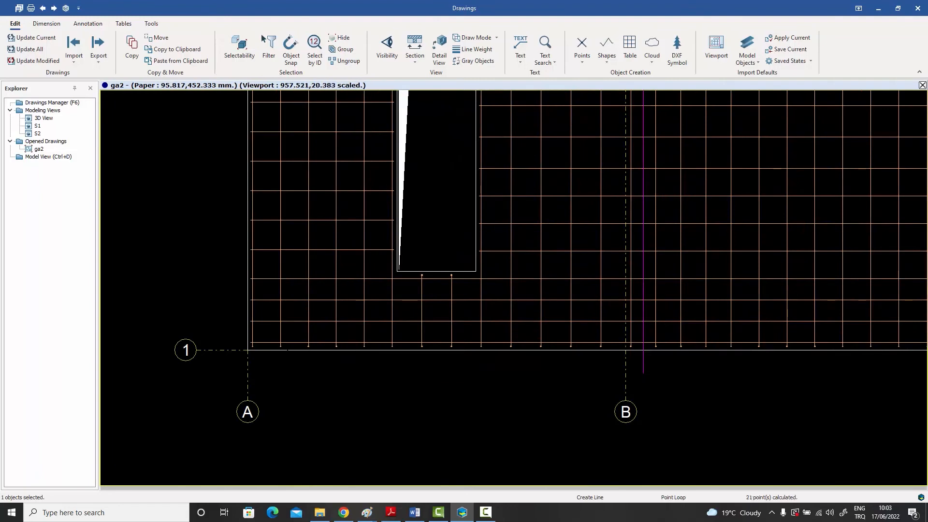
scroll(356, 362, up, 2)
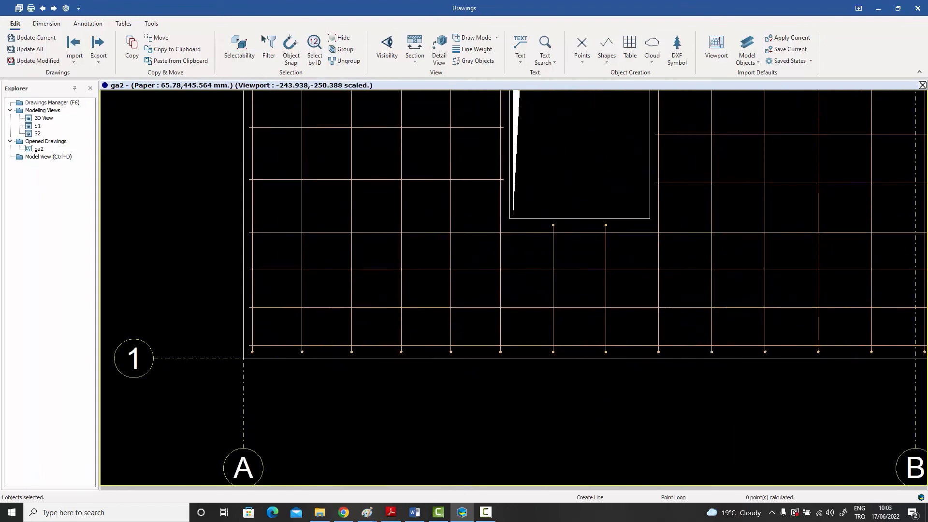
scroll(244, 317, down, 3)
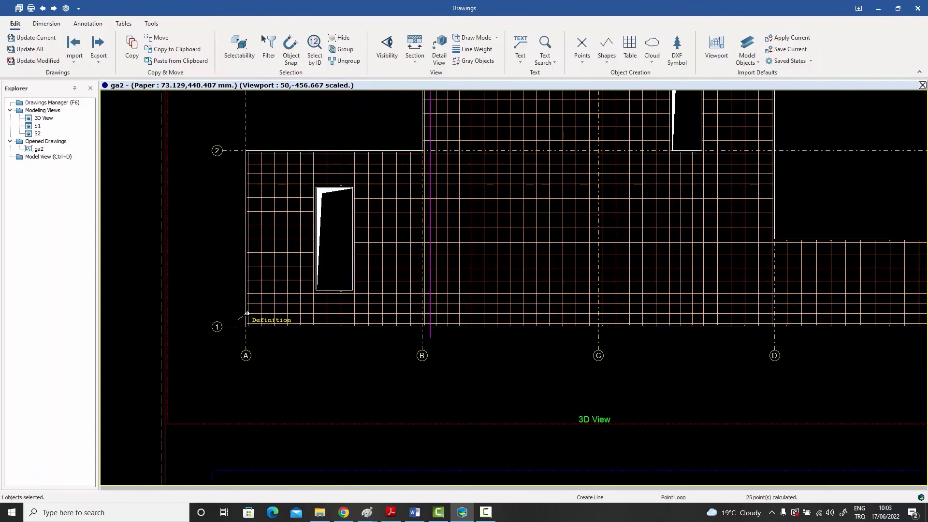
scroll(246, 315, down, 3)
scroll(555, 321, up, 5)
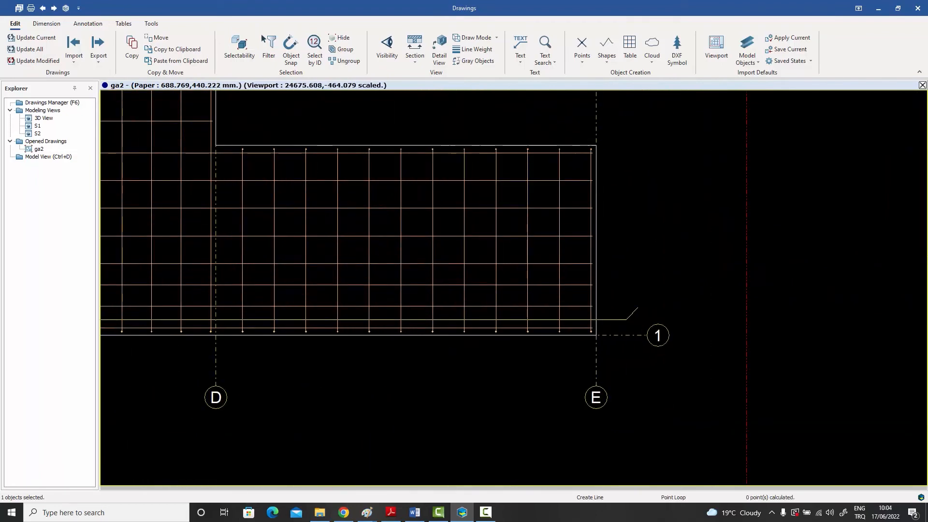
scroll(647, 277, down, 5)
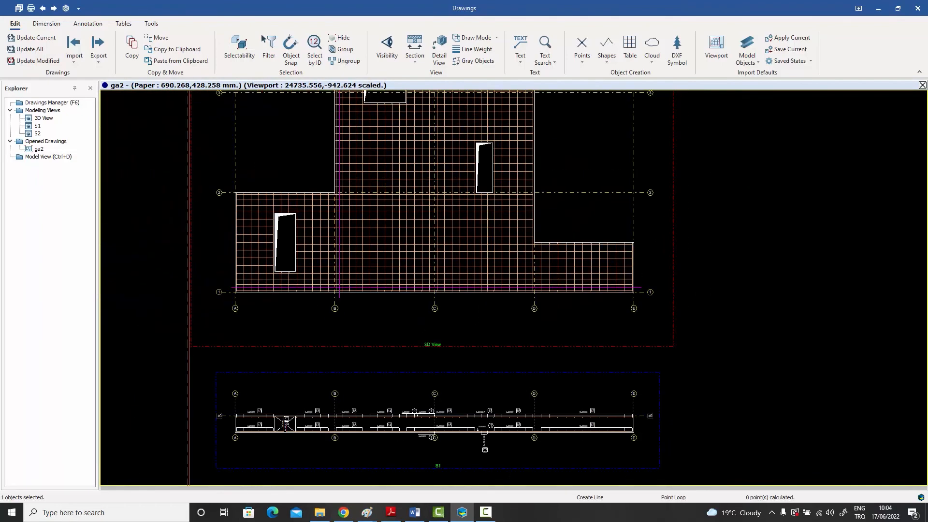
right_click(617, 208)
click(626, 211)
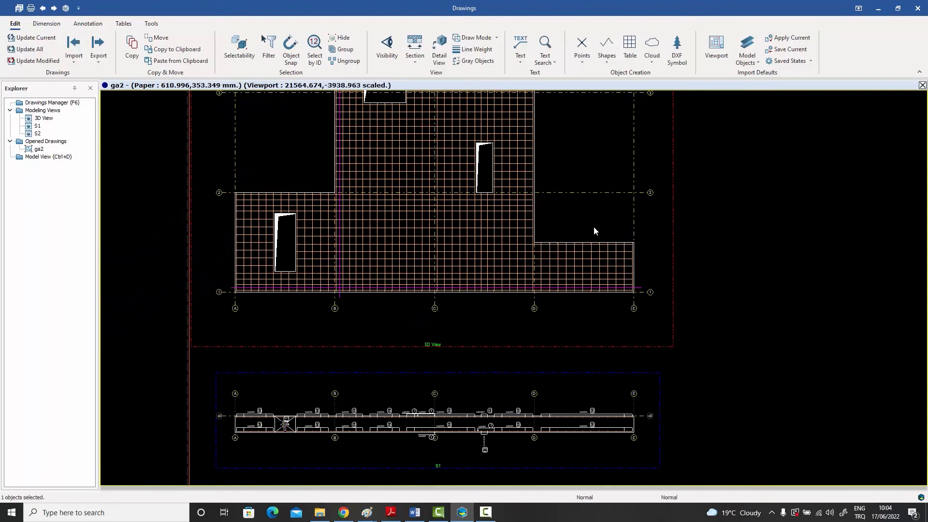
Step: Create automatic formwork dimensions for the slab plan, its rebars and the three drawn lines
middle_drag(594, 231, 582, 303)
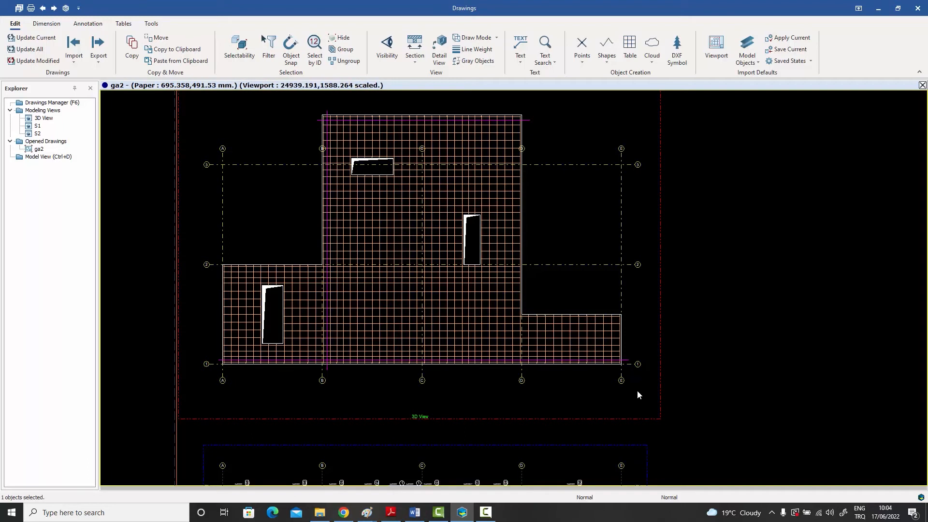
mouse_move(638, 390)
mouse_down()
mouse_move(581, 309)
mouse_move(303, 223)
mouse_move(219, 106)
mouse_up()
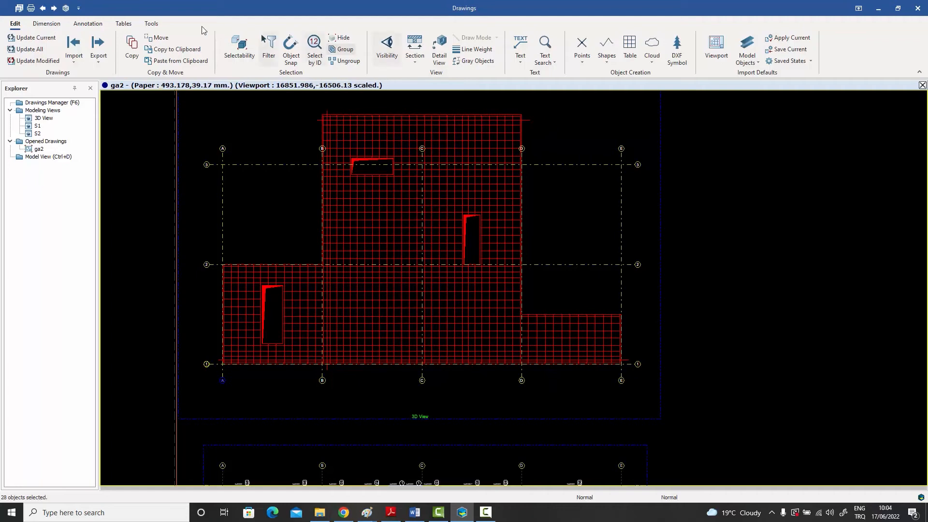
click(46, 24)
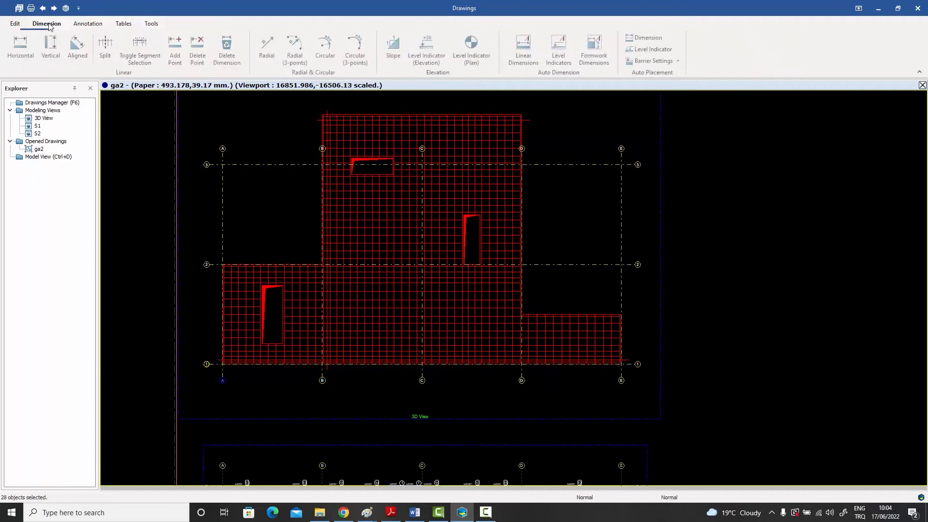
click(597, 49)
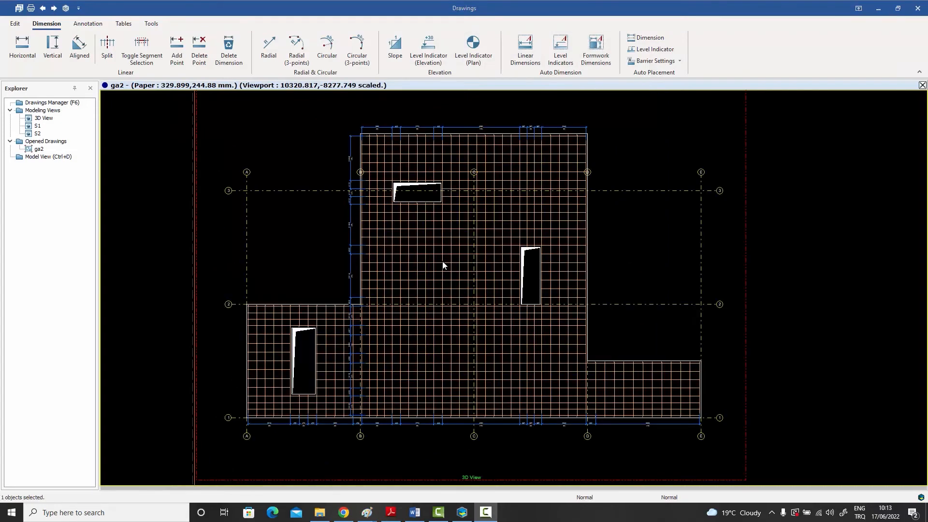
Step: Compare the upper dimension chain's lengths and spacing counts with the vertical rebar groups from grid B to beyond grid C
scroll(404, 140, up, 3)
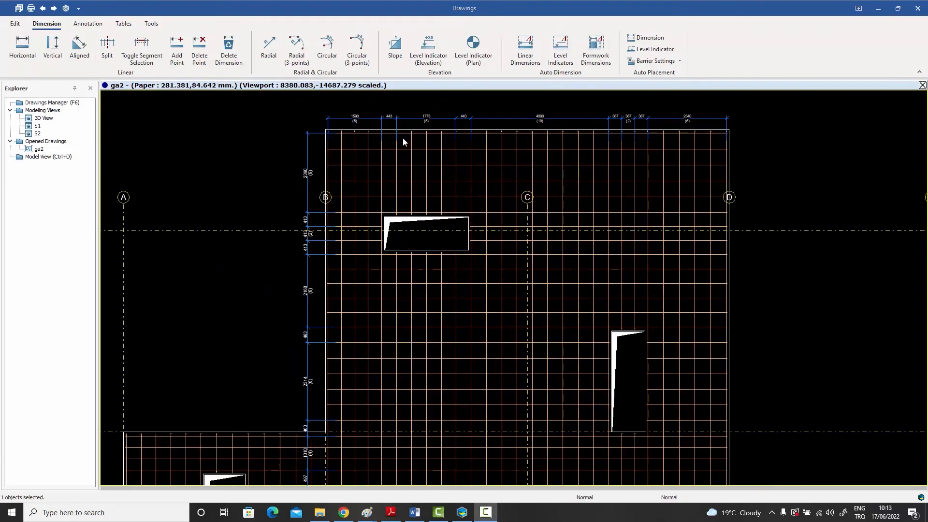
middle_drag(402, 137, 394, 197)
scroll(363, 168, up, 4)
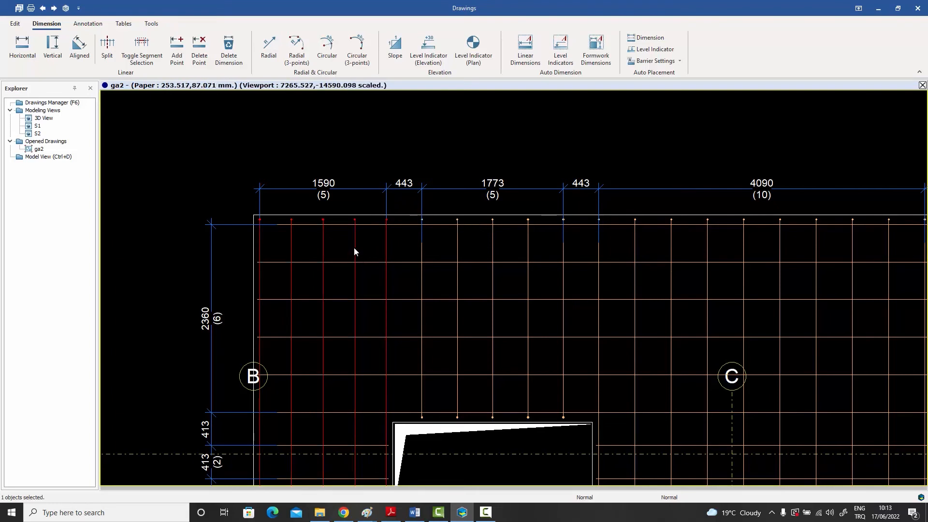
mouse_move(259, 242)
mouse_down()
mouse_move(326, 261)
mouse_move(390, 251)
mouse_up()
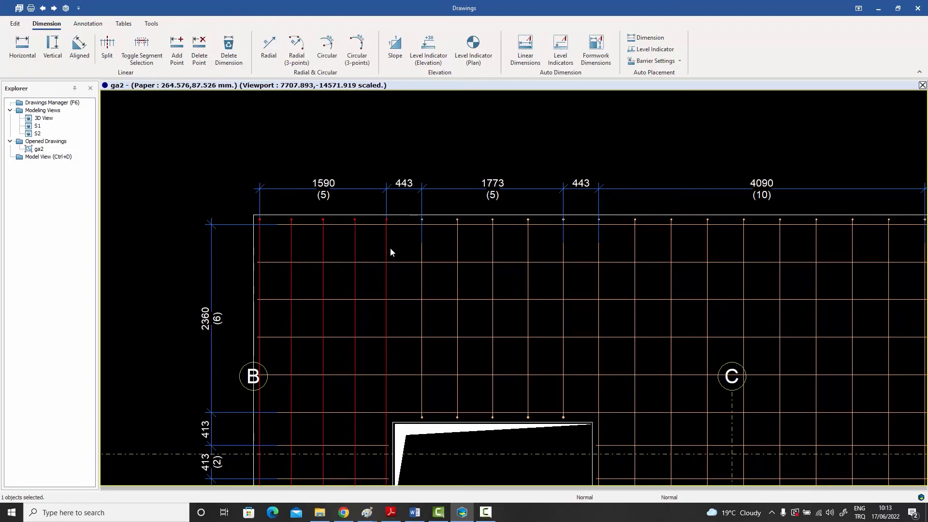
click(423, 255)
middle_drag(596, 257, 514, 232)
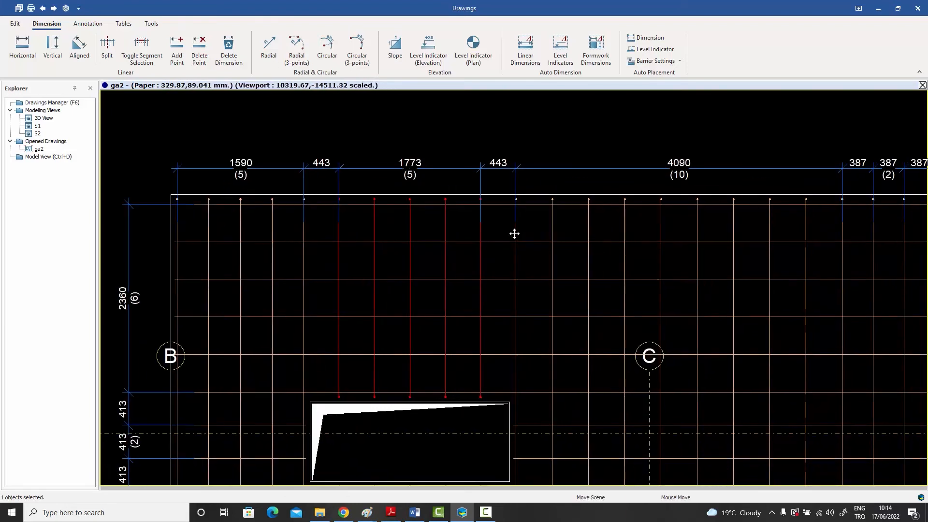
click(515, 234)
scroll(696, 215, down, 2)
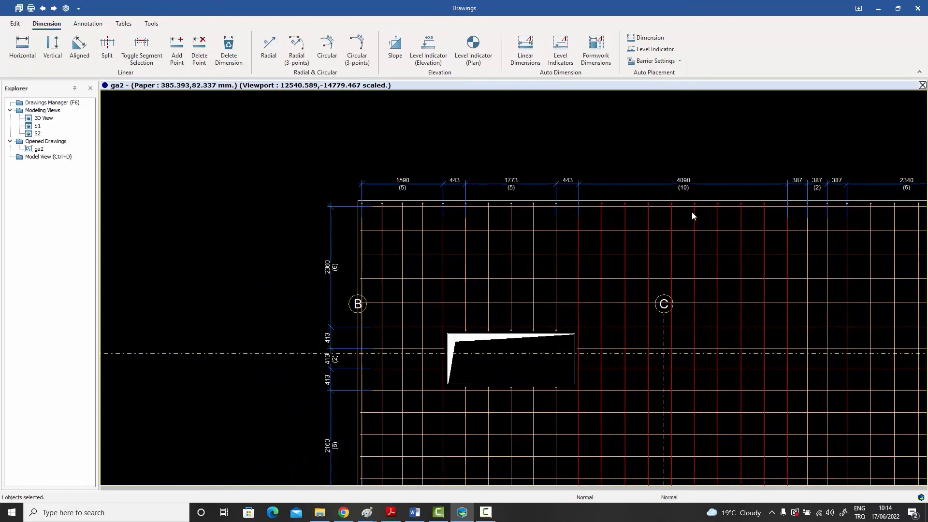
Step: Compare the upper dimension chain's segments with the two vertical rebar groups closest to grid D
scroll(839, 227, up, 3)
middle_drag(838, 227, 657, 240)
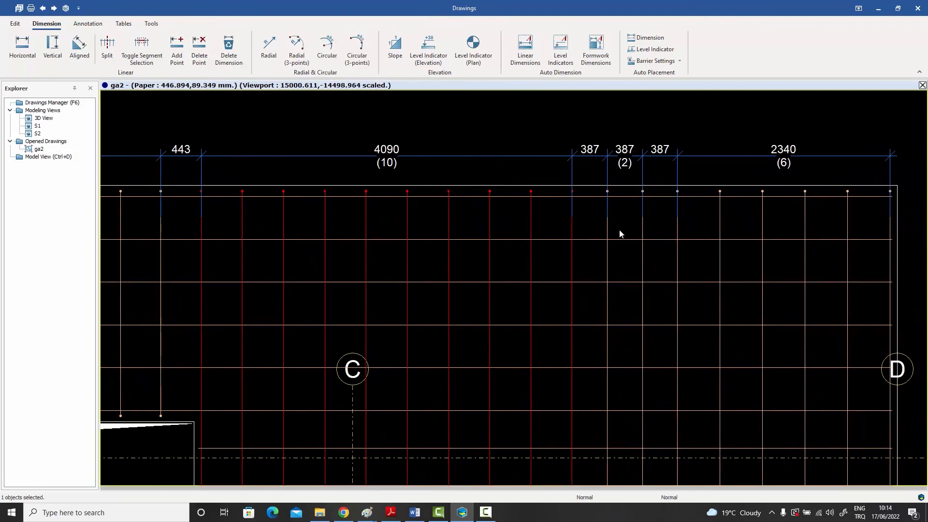
click(606, 232)
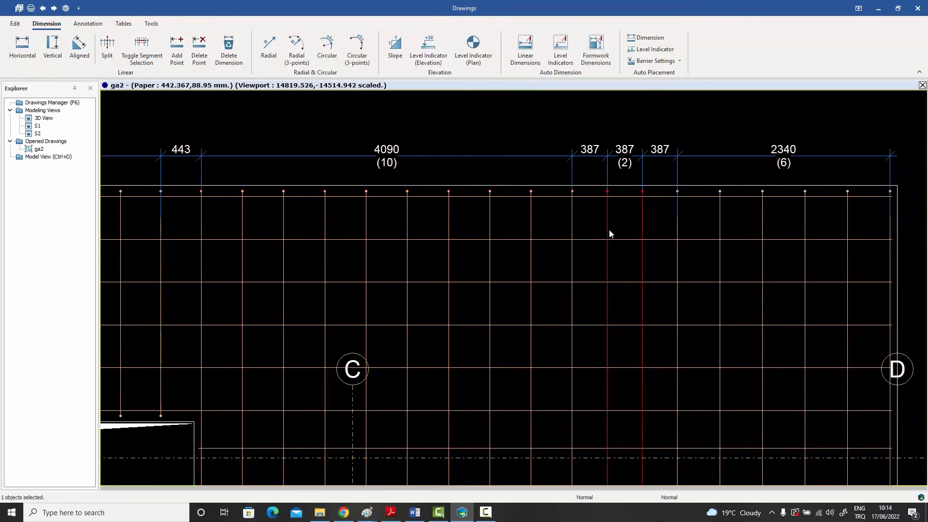
click(677, 233)
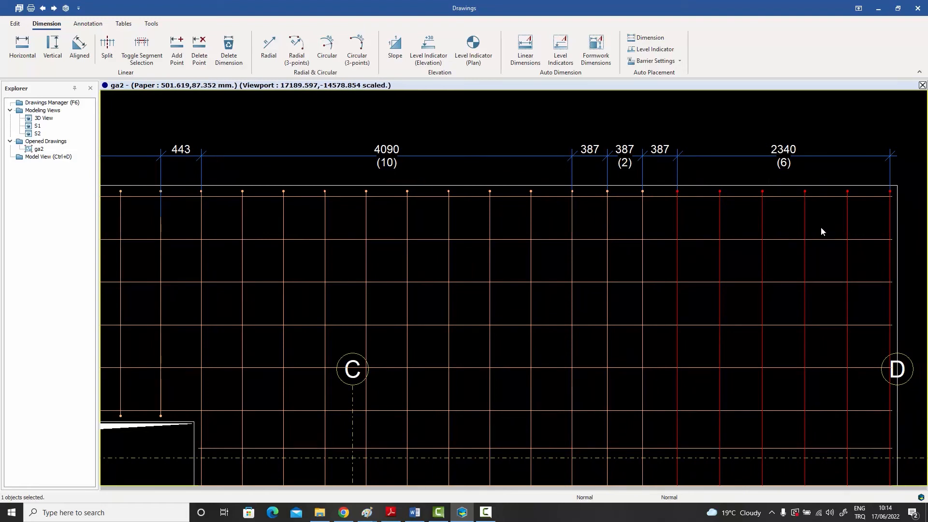
Step: Examine the upper dimension chain from grid B to grid D, checking its segments against the rebar groups and the gaps between them
scroll(799, 234, down, 2)
scroll(800, 235, down, 2)
scroll(563, 216, up, 5)
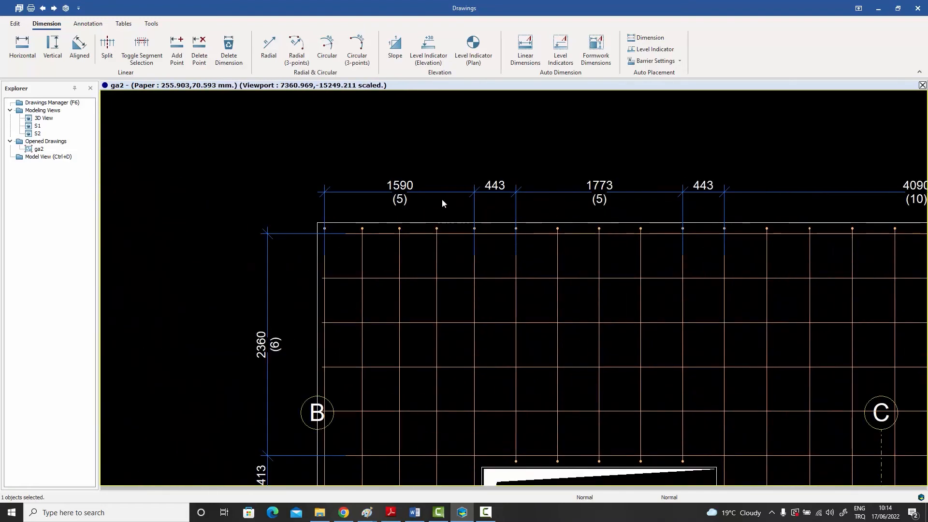
click(358, 244)
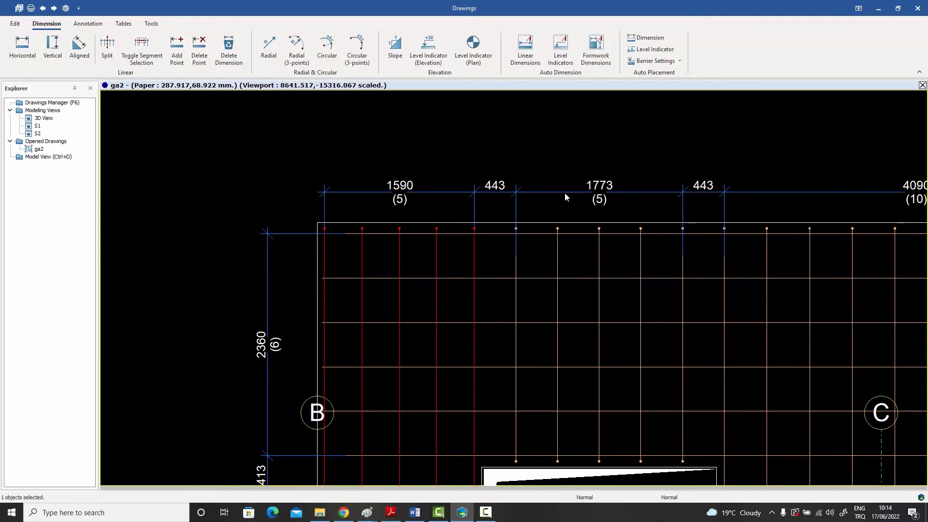
middle_drag(683, 251, 520, 217)
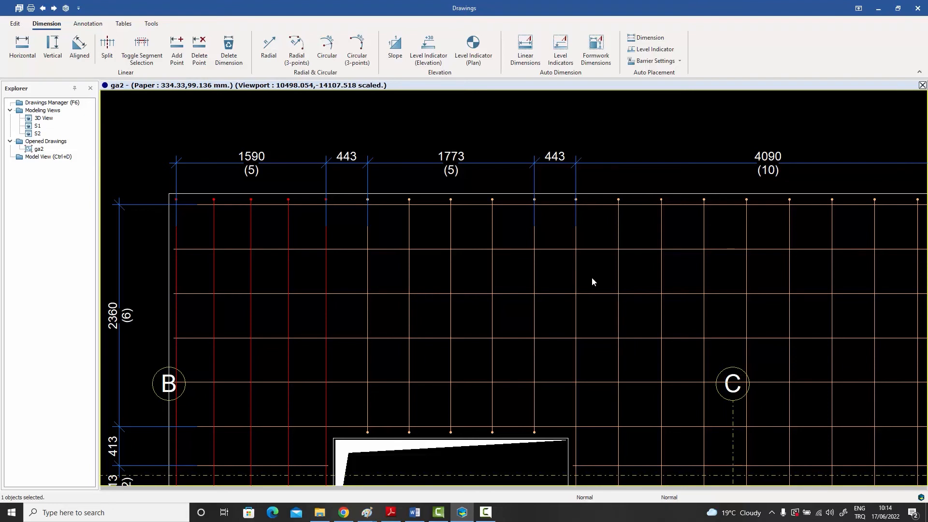
middle_drag(593, 281, 573, 261)
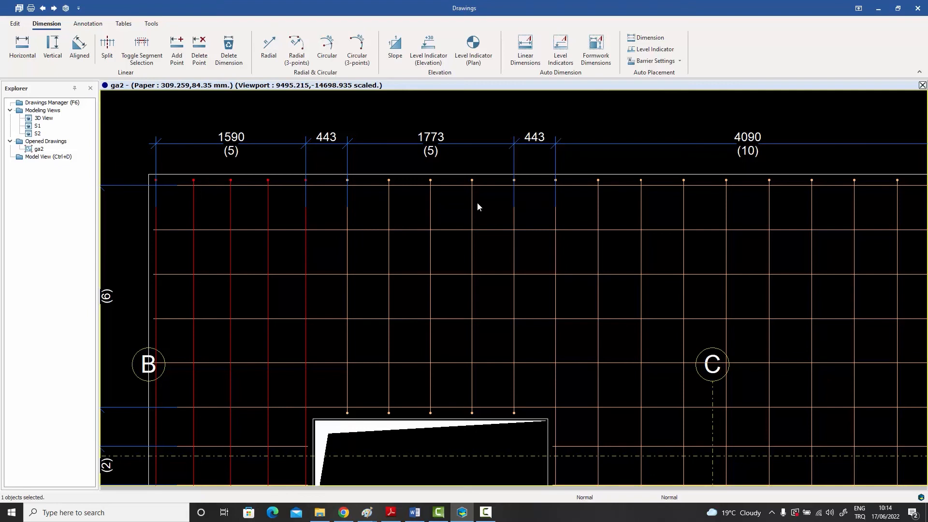
middle_drag(469, 216, 341, 220)
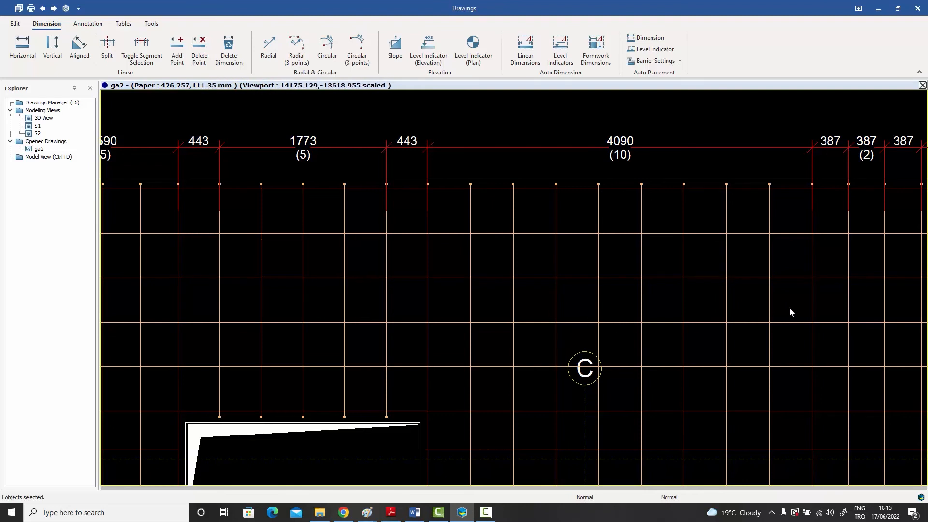
scroll(736, 304, down, 1)
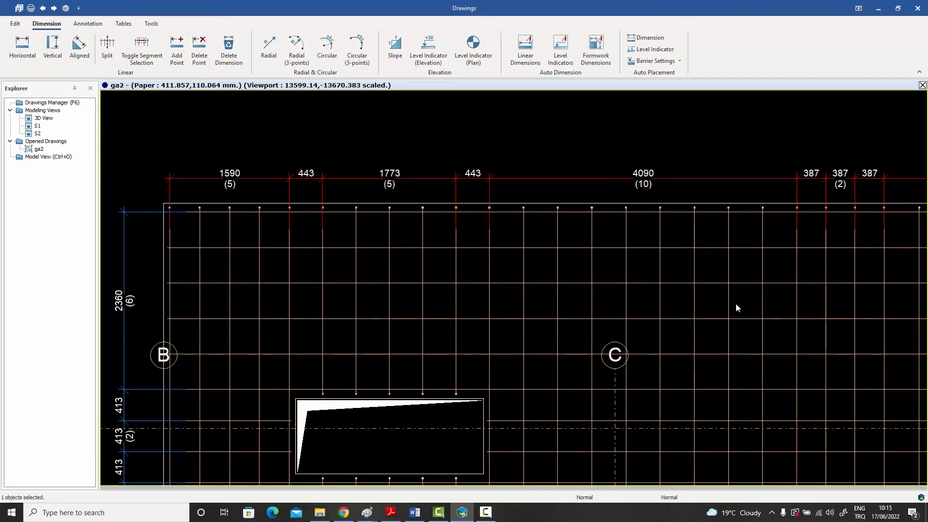
middle_drag(738, 304, 559, 261)
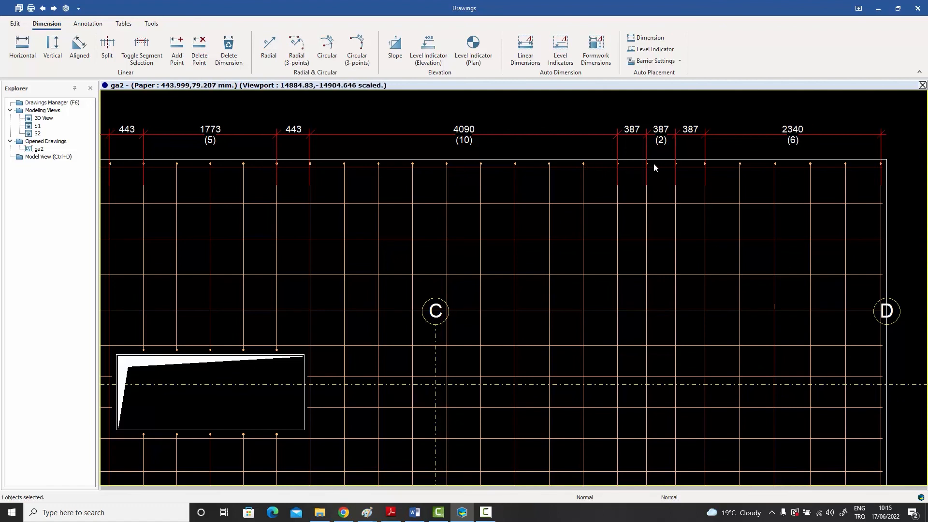
scroll(623, 172, up, 1)
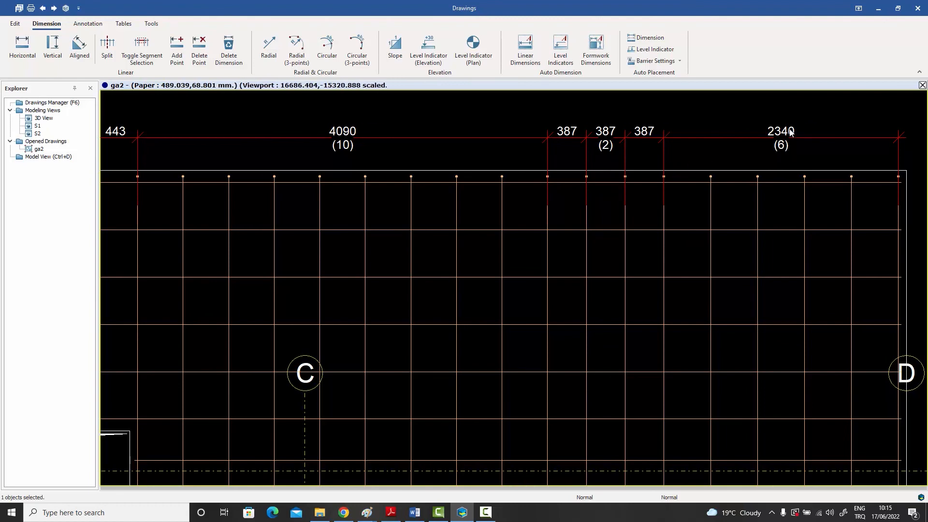
Step: Inspect the vertical dimension chain beside grid B and the horizontal chain along grid 1 from grid A to grid E
scroll(651, 162, down, 3)
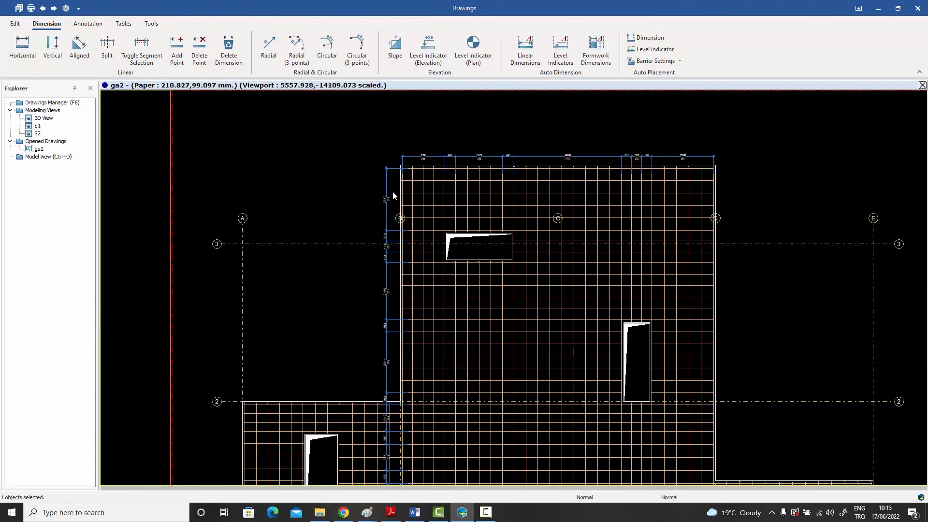
scroll(393, 195, up, 3)
scroll(409, 233, down, 1)
scroll(408, 232, down, 4)
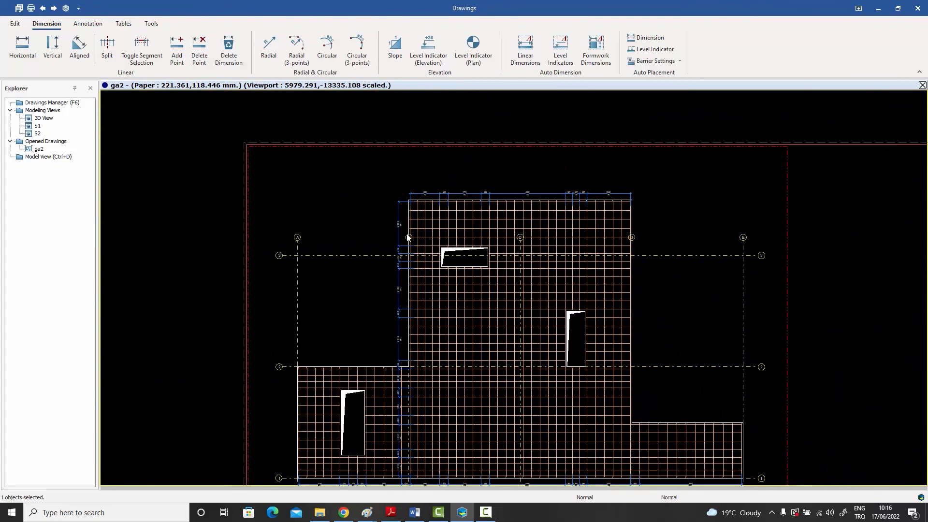
scroll(392, 322, up, 3)
scroll(388, 325, up, 1)
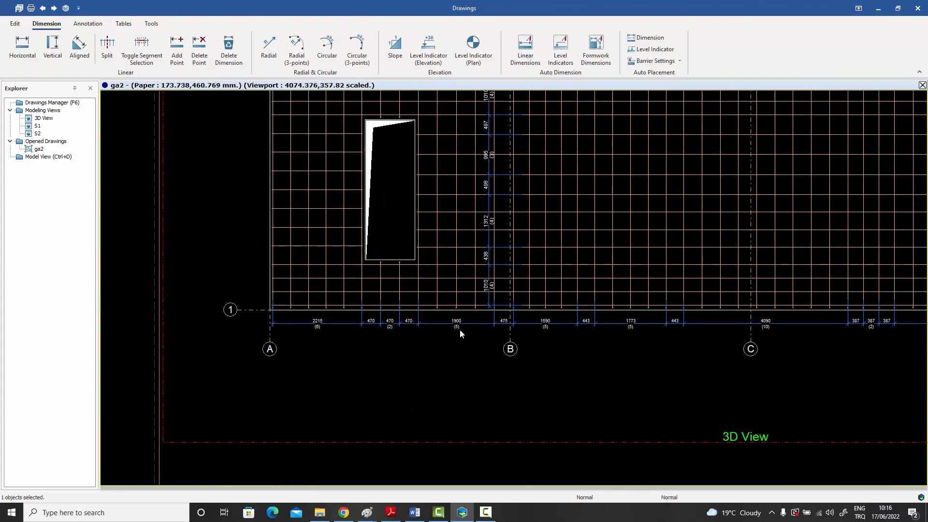
middle_drag(460, 329, 266, 317)
middle_drag(435, 312, 304, 311)
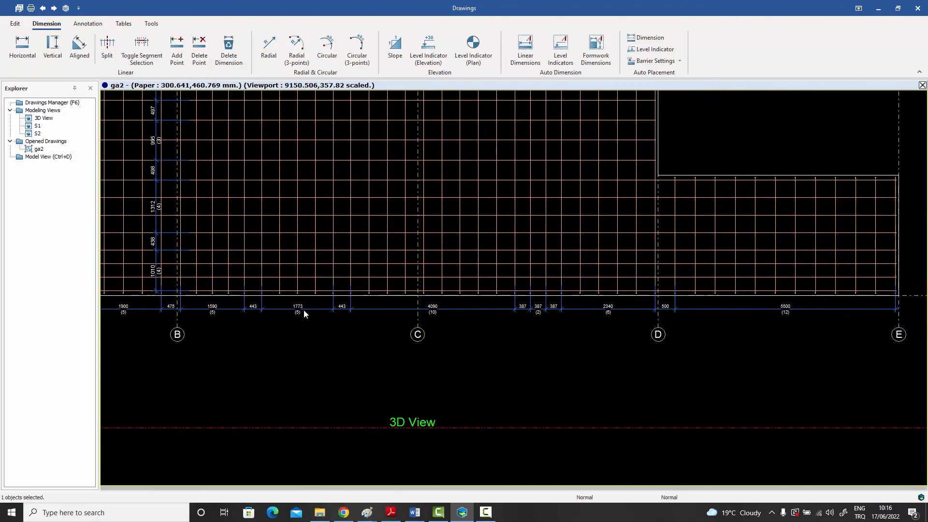
scroll(304, 310, down, 2)
middle_drag(352, 307, 427, 359)
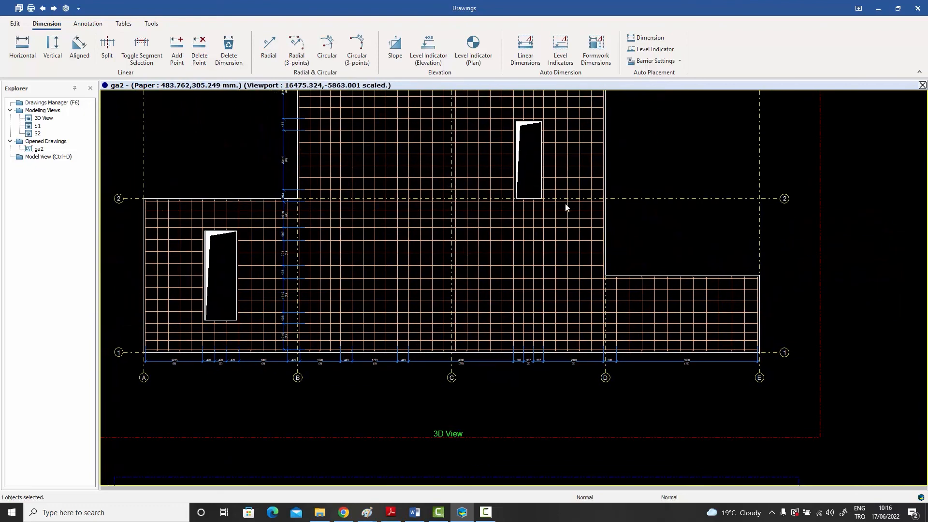
Step: Automatically annotate all rebars in the slab plan's viewport
middle_drag(571, 199, 566, 294)
scroll(573, 276, down, 2)
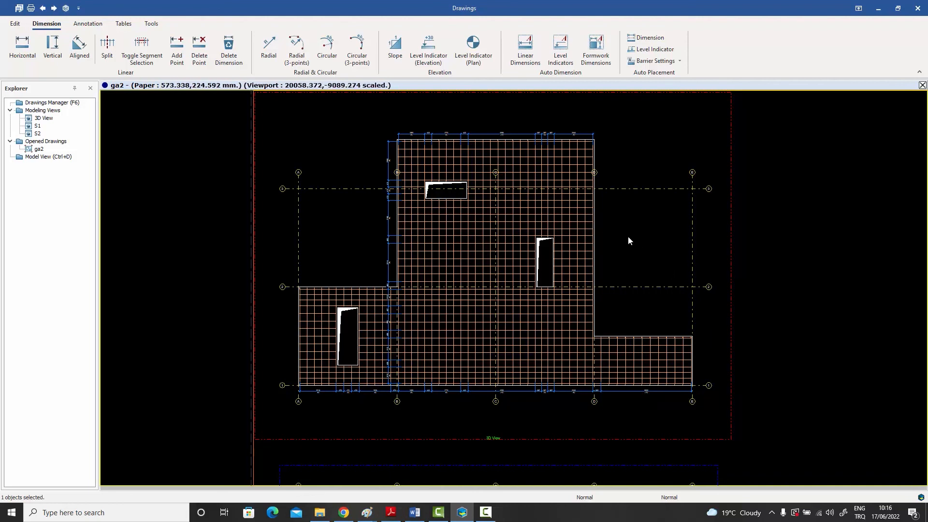
click(504, 47)
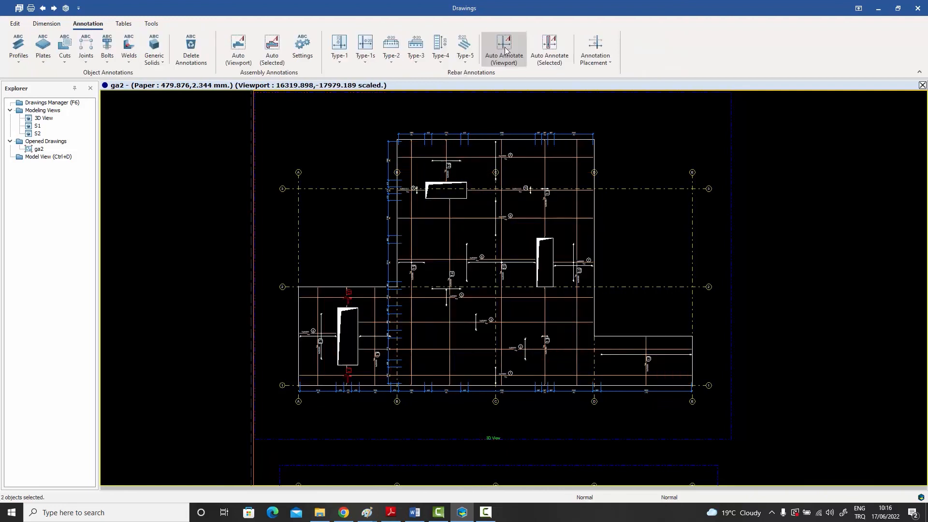